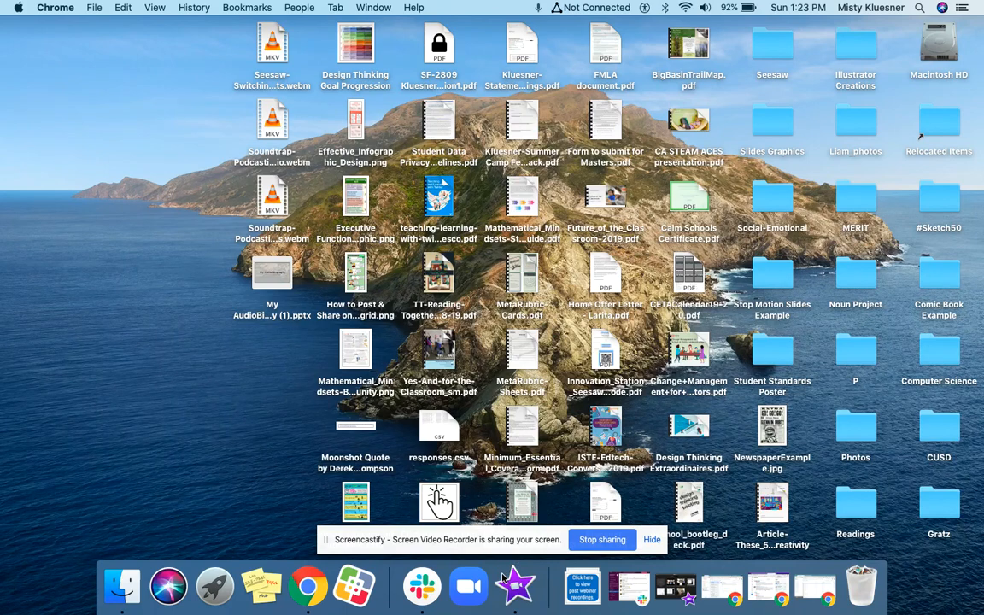
- Locate iMovie in the Applications folder, then close the folder window
{"action": "left_click", "coordinate": [122, 595]}
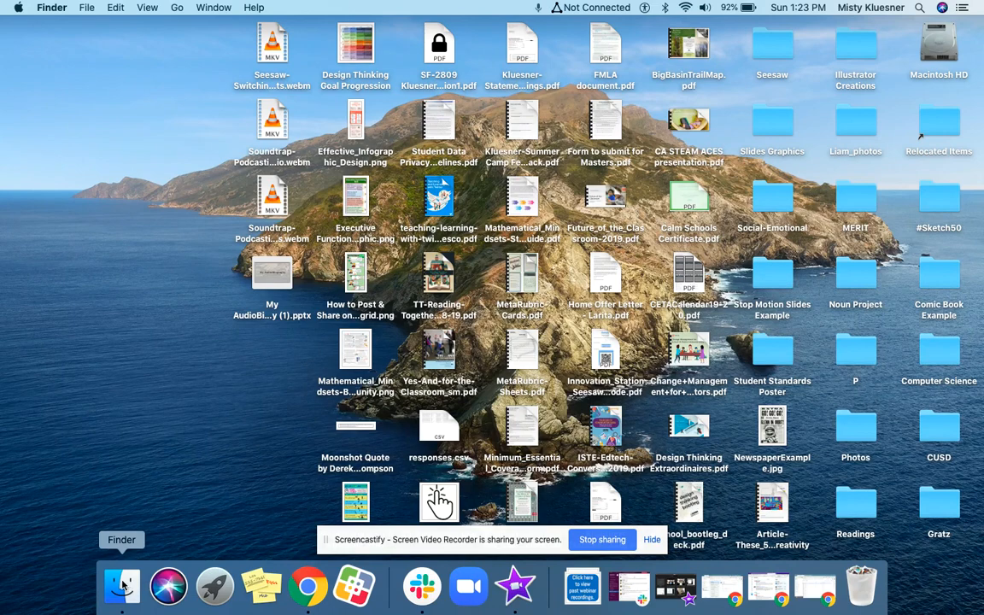
{"action": "left_click", "coordinate": [281, 177]}
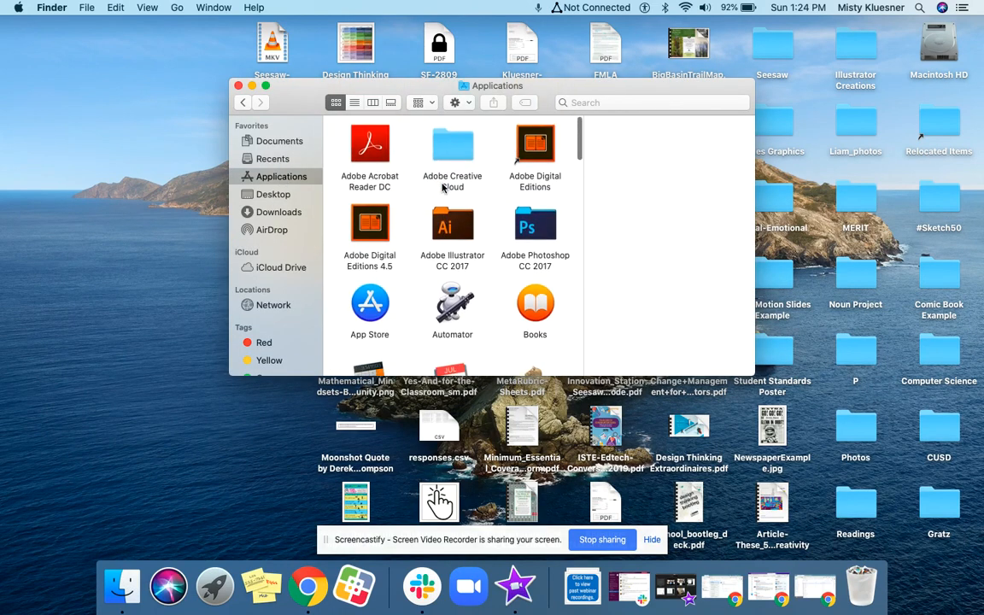
{"action": "scroll", "coordinate": [443, 188], "scroll_direction": "down", "scroll_amount": 15}
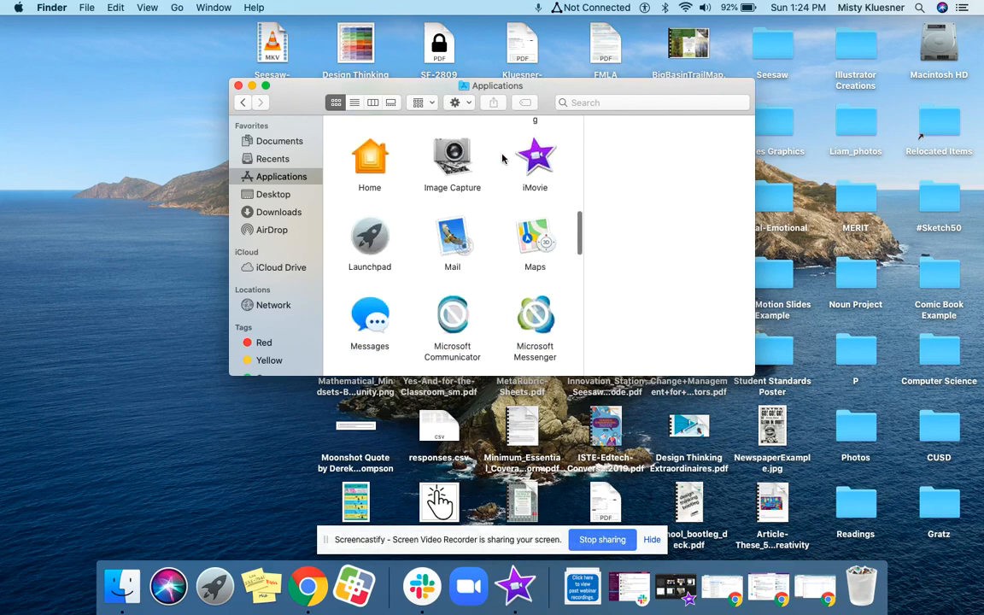
{"action": "left_click", "coordinate": [240, 87]}
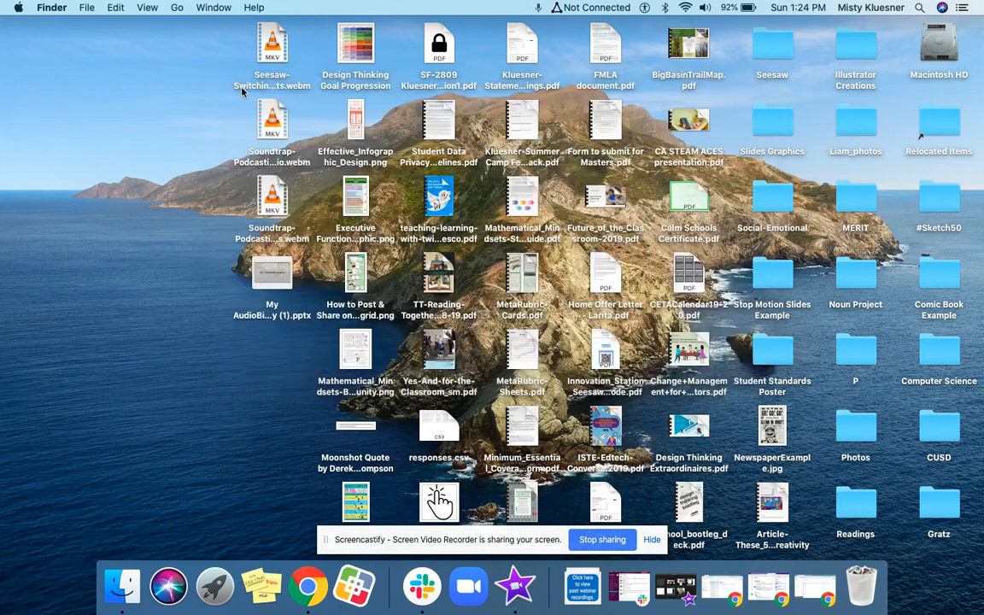
- Switch to iMovie and create a new movie project
{"action": "left_click", "coordinate": [514, 588]}
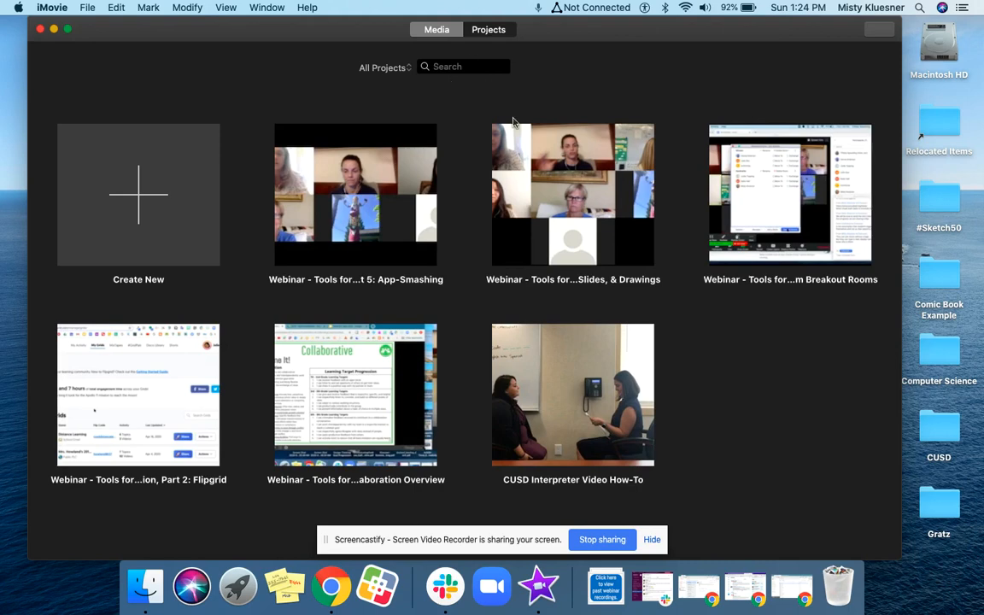
{"action": "left_click", "coordinate": [133, 192]}
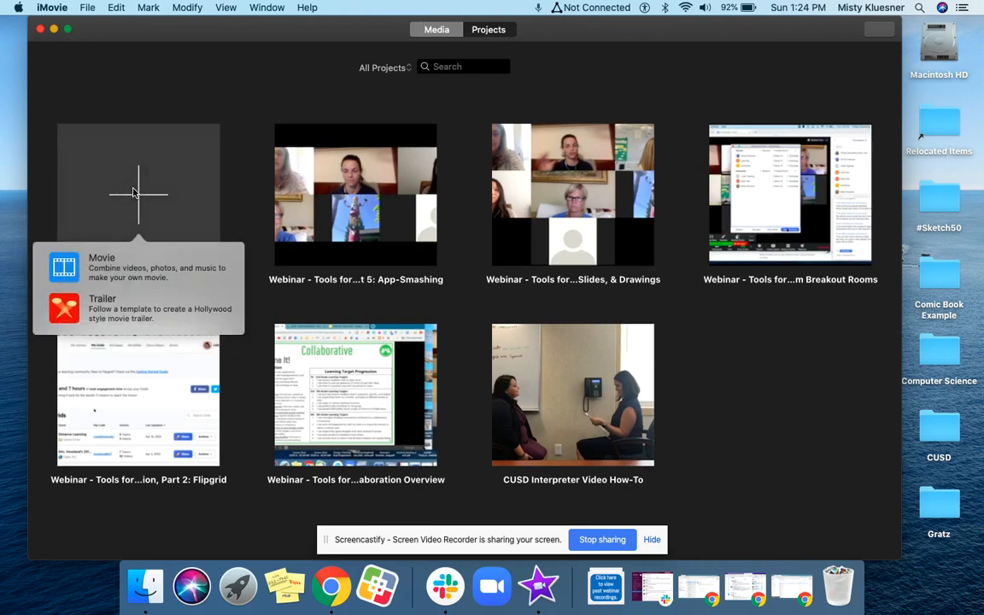
{"action": "left_click", "coordinate": [98, 265]}
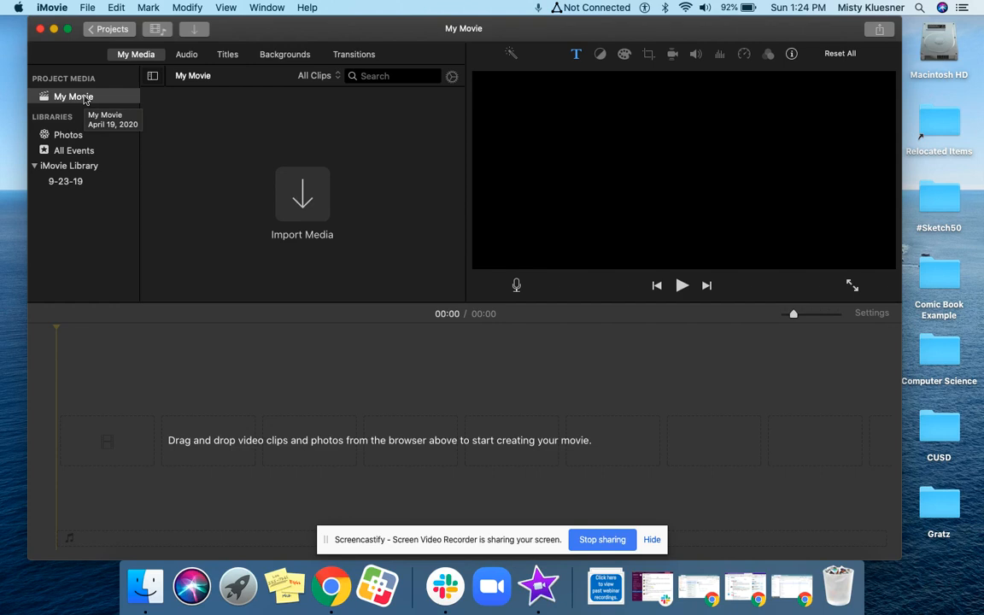
- Import Webinar-Tools_for_Direct_Instruction-4.14.2020.mp4 from the 2020-04-14 folder inside the Zoom recordings folder into the project media
{"action": "left_click", "coordinate": [301, 207]}
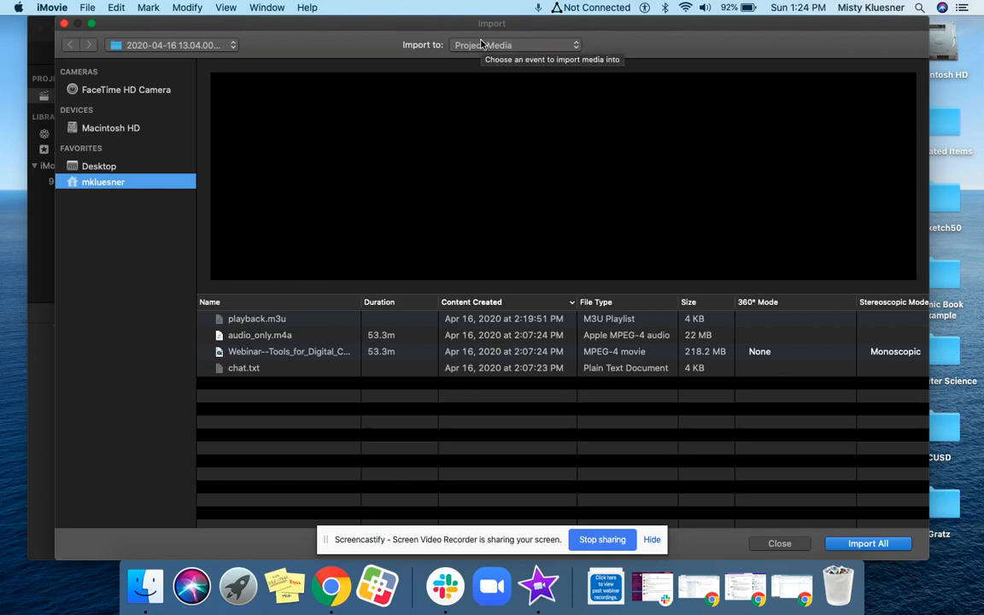
{"action": "left_click", "coordinate": [174, 48]}
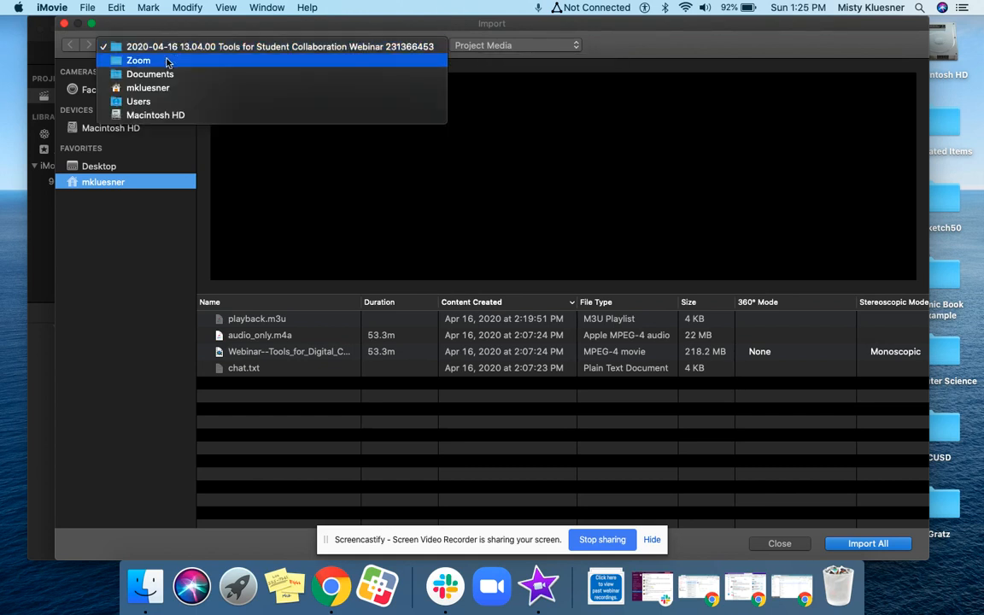
{"action": "left_click", "coordinate": [168, 61]}
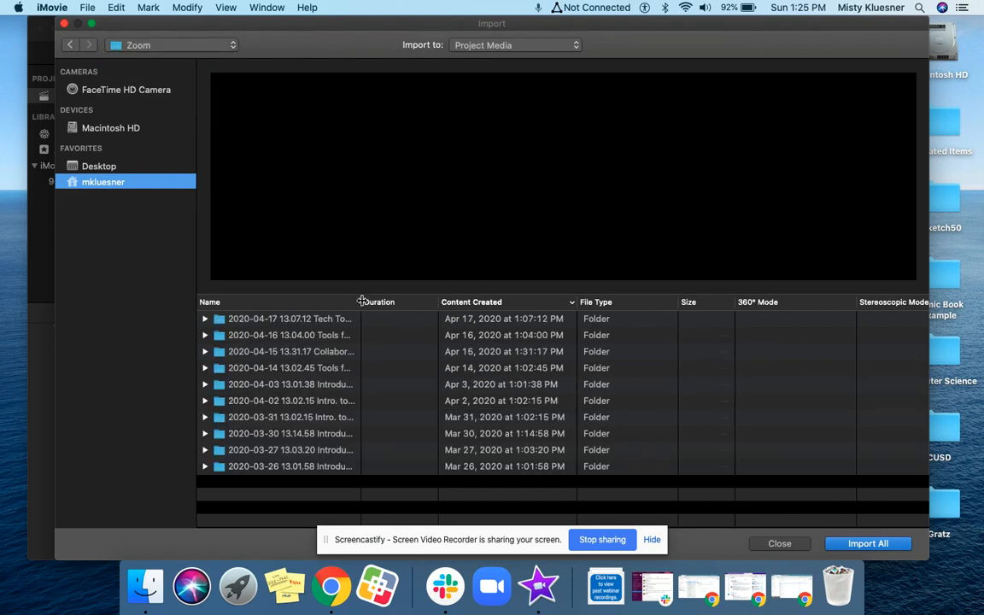
{"action": "left_click_drag", "start_coordinate": [362, 304], "coordinate": [421, 306]}
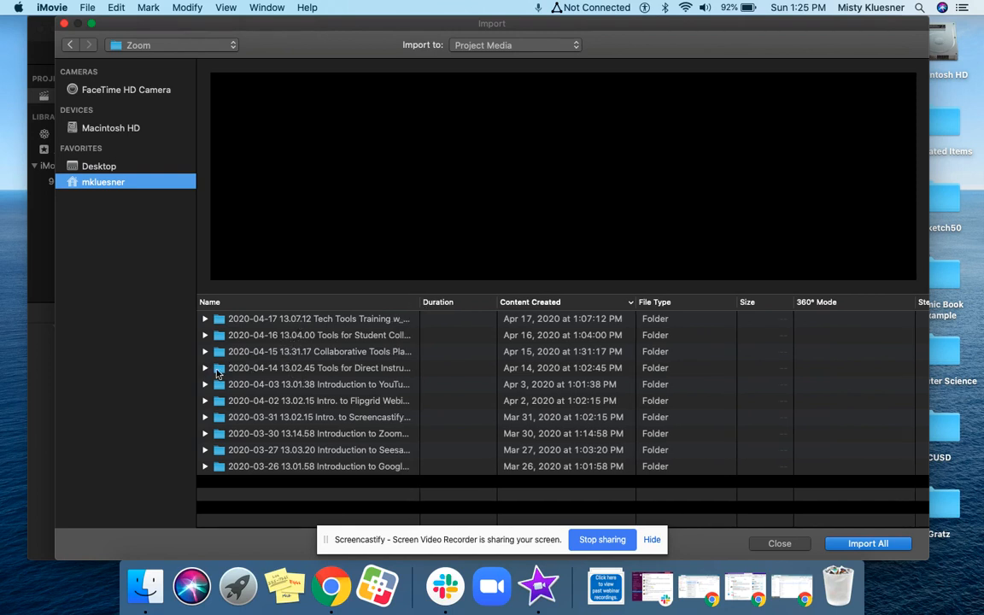
{"action": "double_click", "coordinate": [218, 368]}
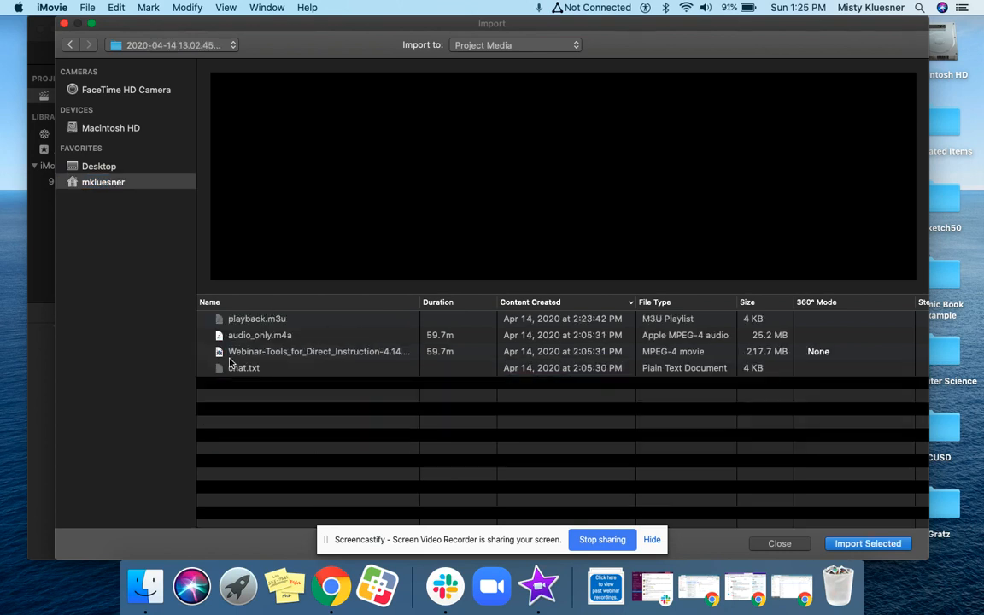
{"action": "left_click", "coordinate": [267, 355]}
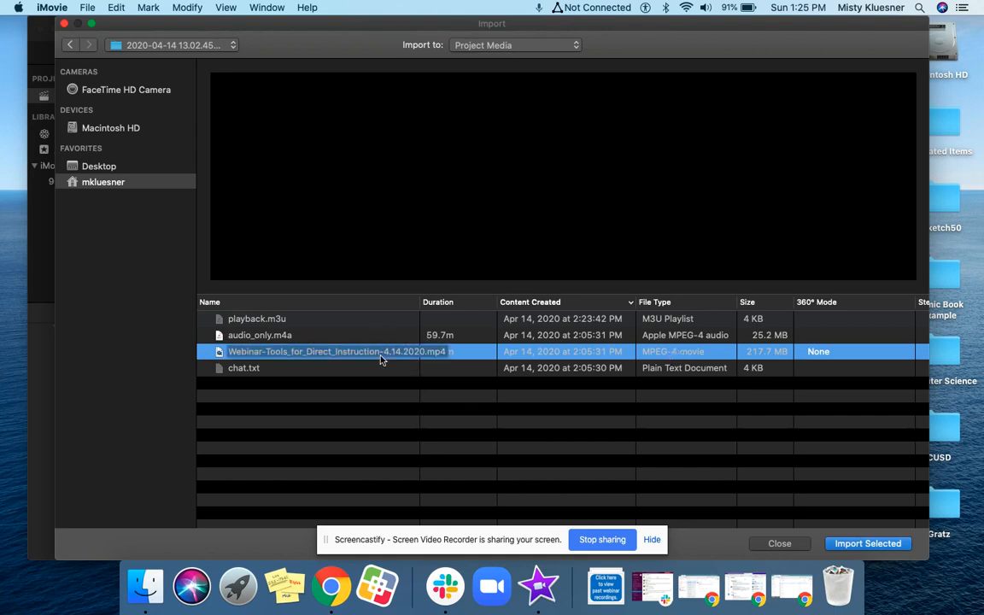
{"action": "left_click", "coordinate": [868, 544]}
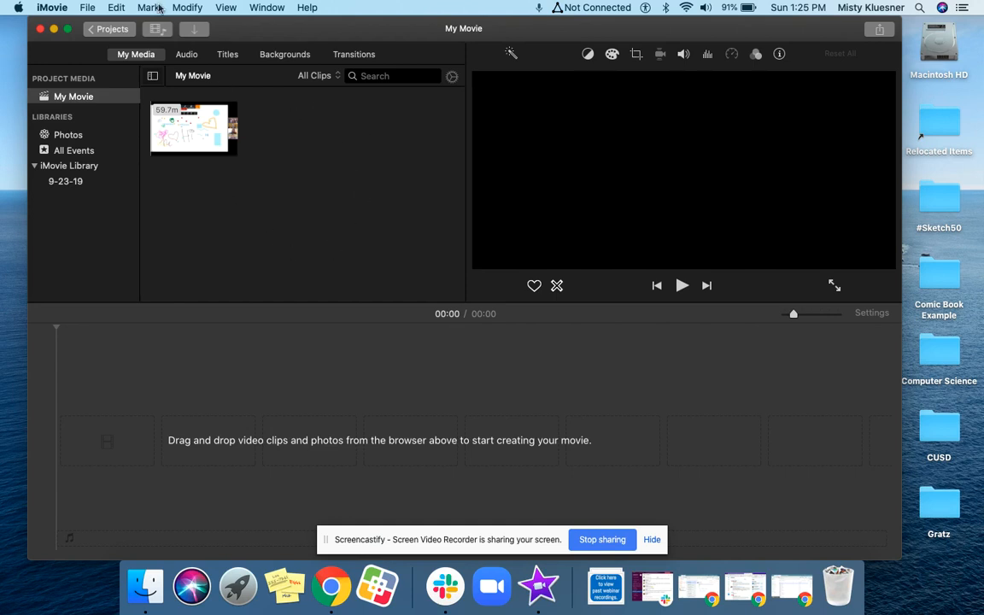
{"action": "left_click", "coordinate": [84, 7]}
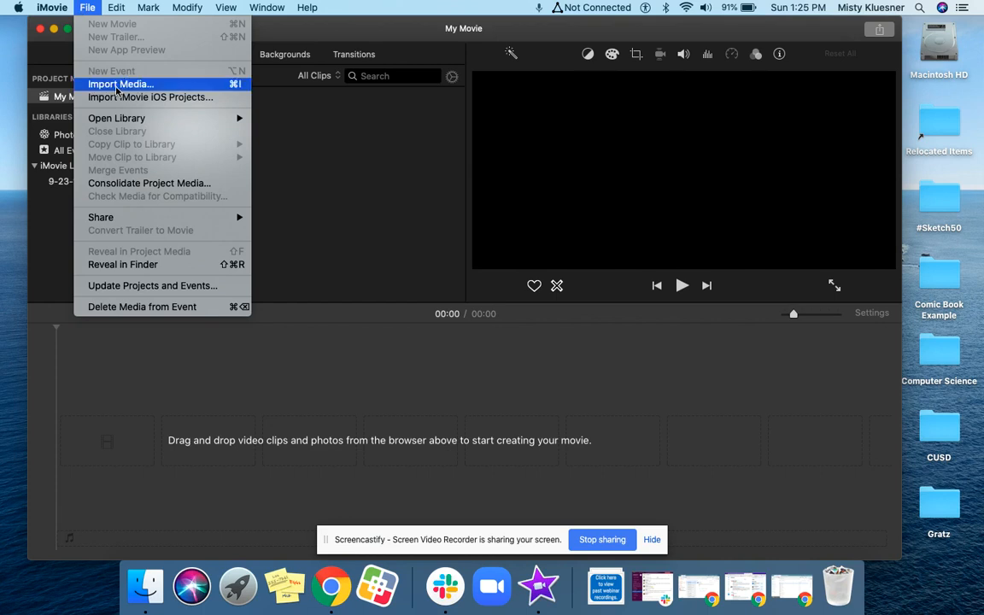
{"action": "left_click", "coordinate": [321, 141]}
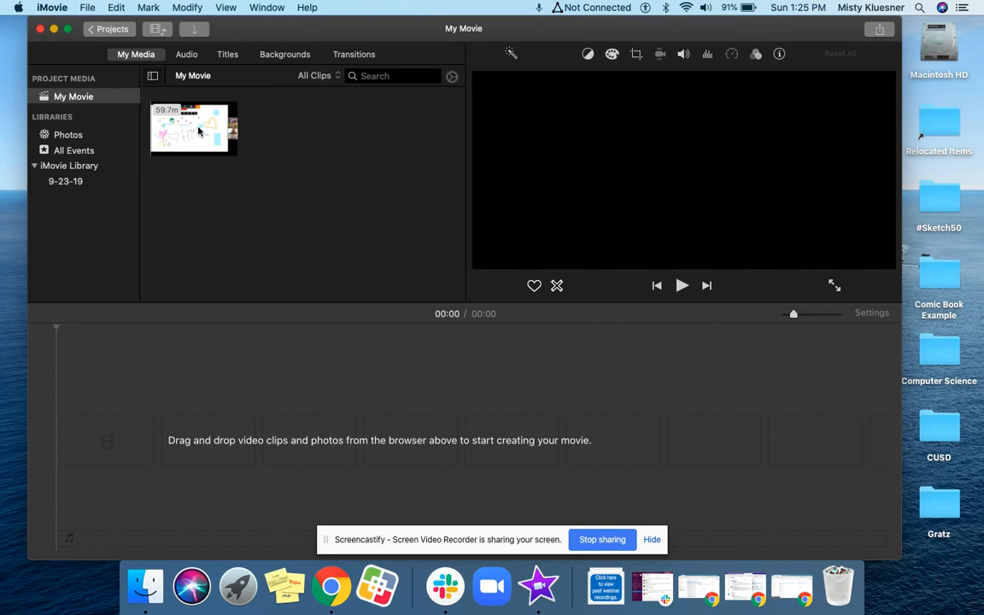
- Place the entire imported webinar clip at the start of the empty timeline
{"action": "left_click_drag", "start_coordinate": [213, 130], "coordinate": [114, 443]}
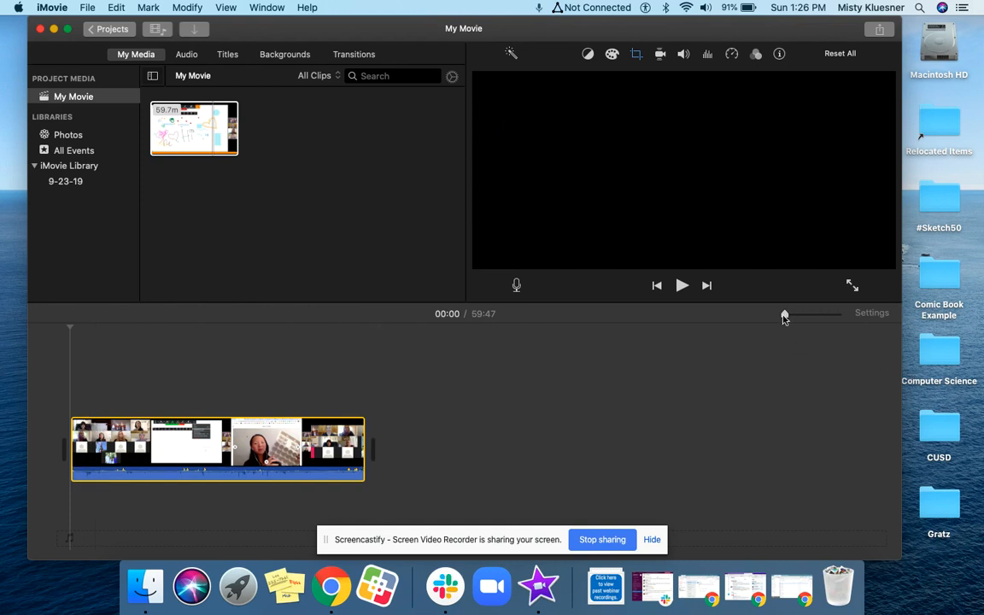
{"action": "left_click_drag", "start_coordinate": [786, 316], "coordinate": [792, 315]}
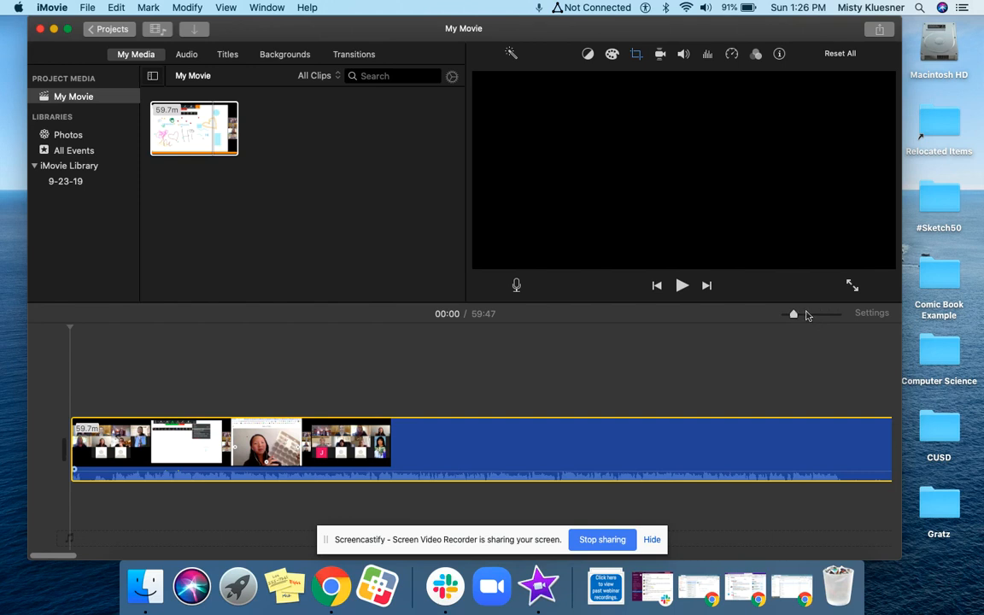
{"action": "scroll", "coordinate": [660, 415], "scroll_direction": "right", "scroll_amount": 5}
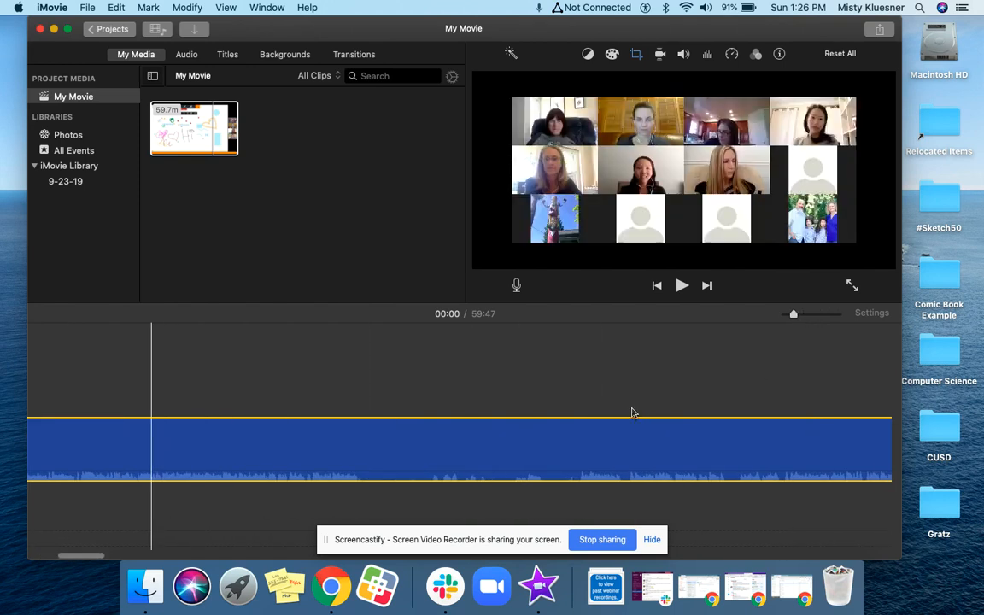
{"action": "scroll", "coordinate": [632, 411], "scroll_direction": "left", "scroll_amount": 5}
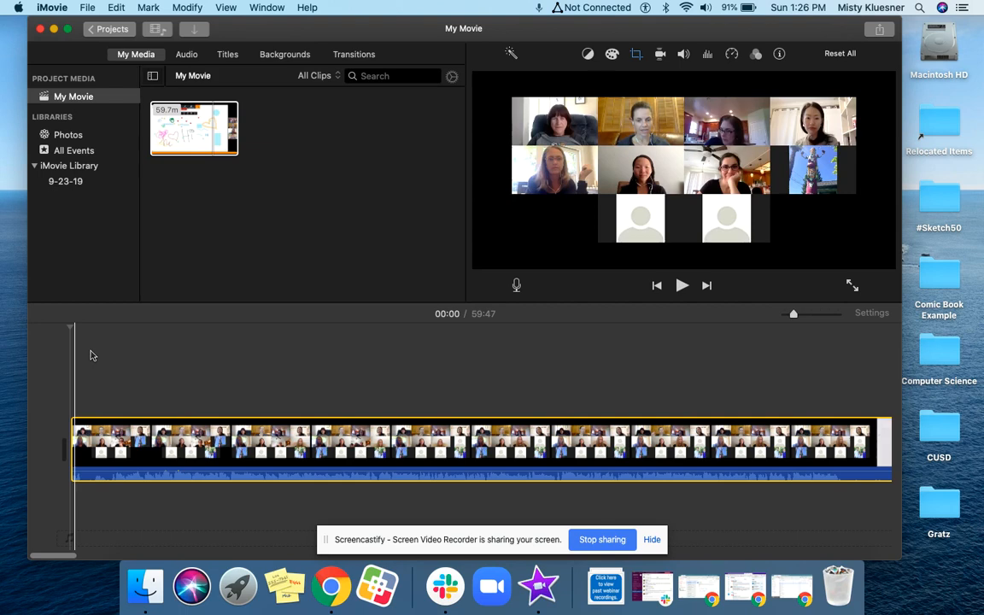
- Position the playhead at 06:00, on the handwritten "Hello!" drawing, and add a marker to the webinar clip there
{"action": "left_click", "coordinate": [274, 388]}
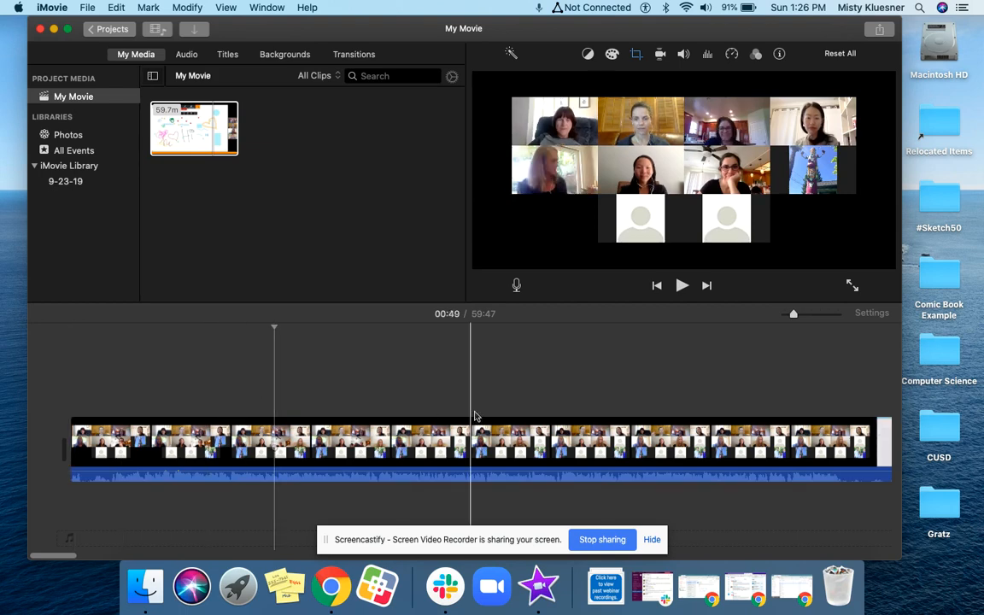
{"action": "scroll", "coordinate": [780, 367], "scroll_direction": "right", "scroll_amount": 5}
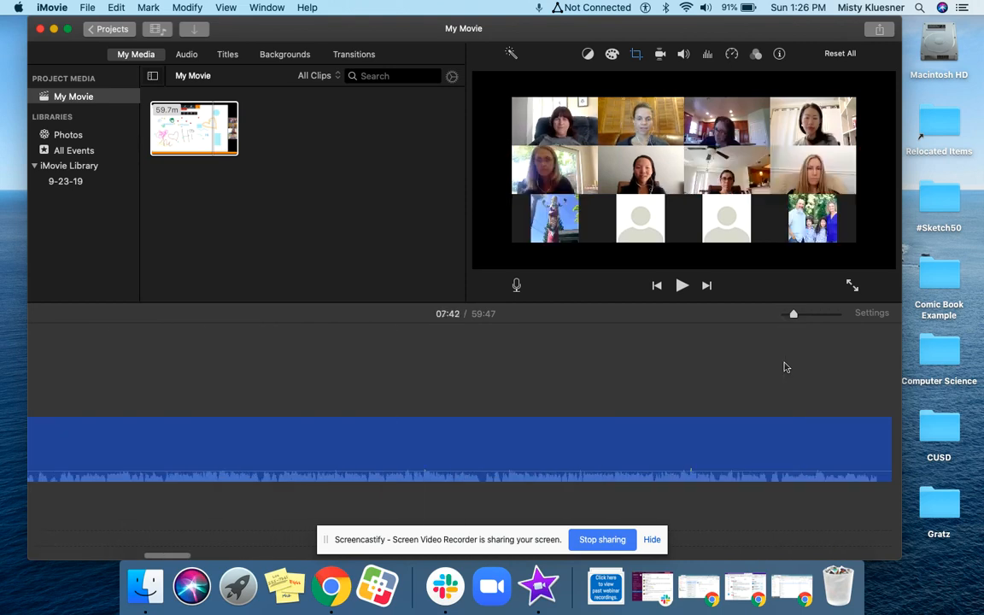
{"action": "scroll", "coordinate": [786, 367], "scroll_direction": "left", "scroll_amount": 5}
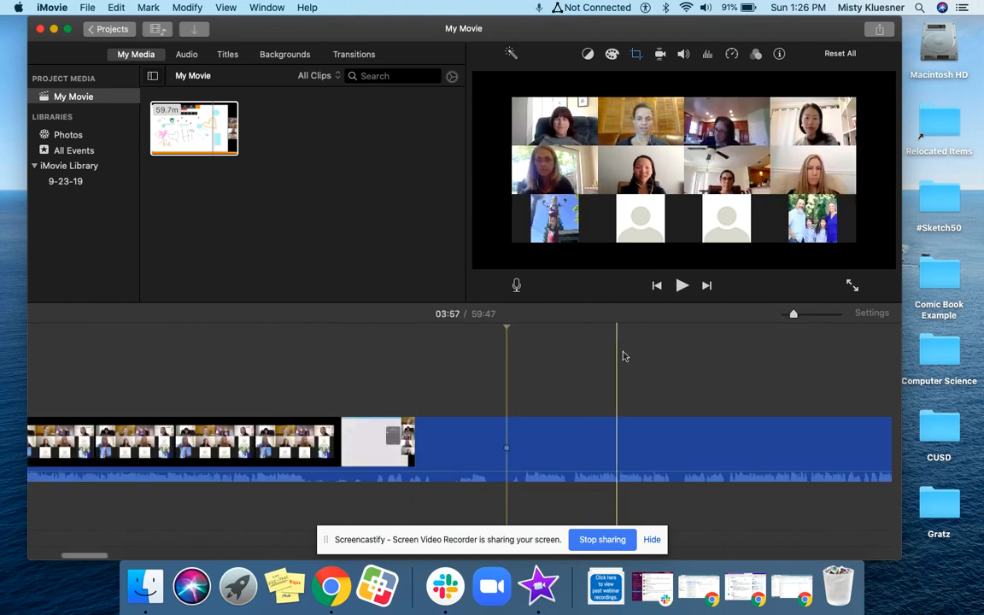
{"action": "scroll", "coordinate": [626, 355], "scroll_direction": "right", "scroll_amount": 3}
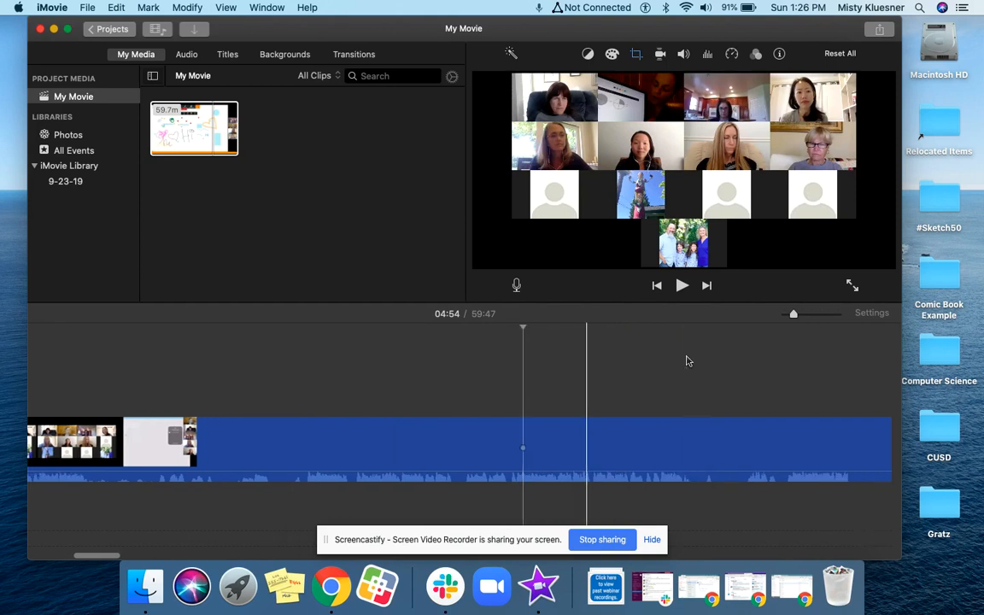
{"action": "scroll", "coordinate": [686, 361], "scroll_direction": "right", "scroll_amount": 2}
{"action": "left_click", "coordinate": [534, 339]}
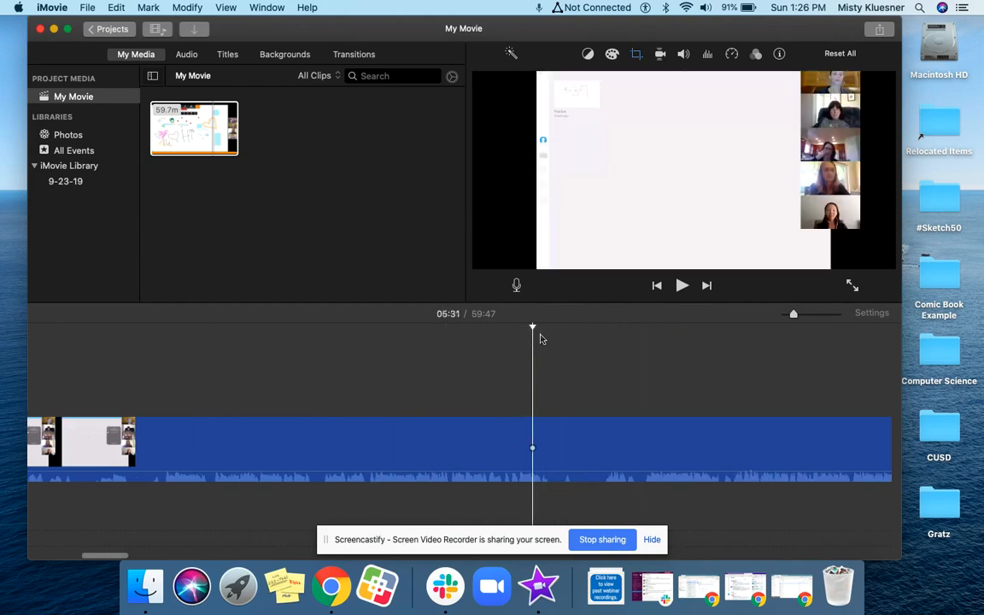
{"action": "left_click", "coordinate": [611, 343]}
{"action": "scroll", "coordinate": [612, 345], "scroll_direction": "right", "scroll_amount": 2}
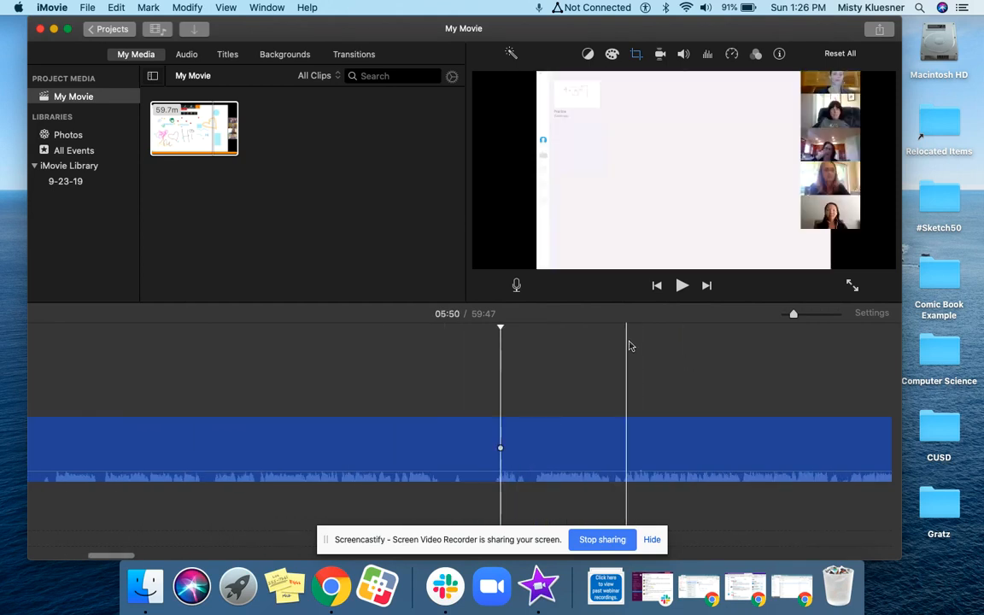
{"action": "left_click", "coordinate": [547, 351]}
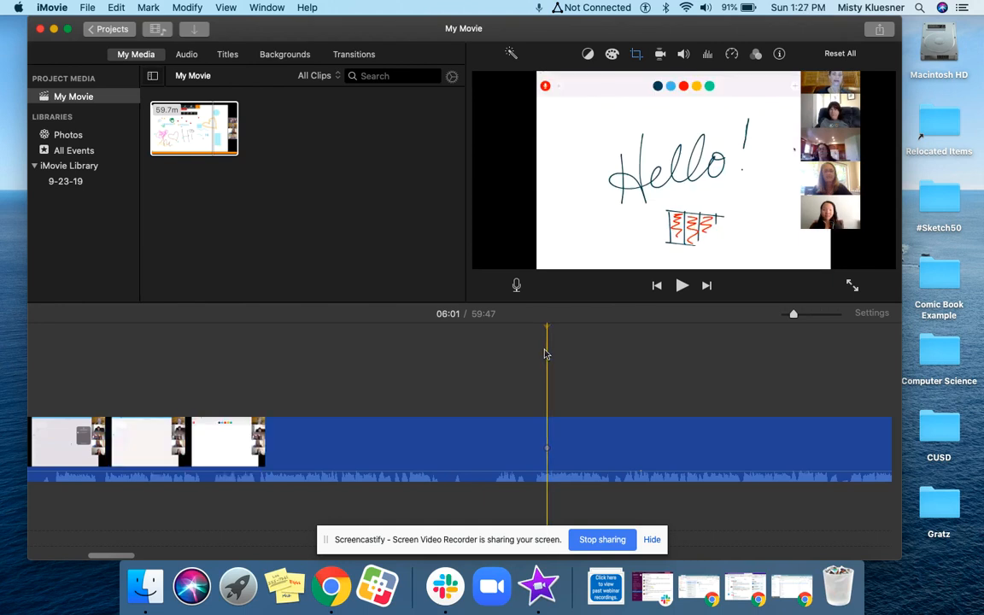
{"action": "left_click", "coordinate": [542, 349]}
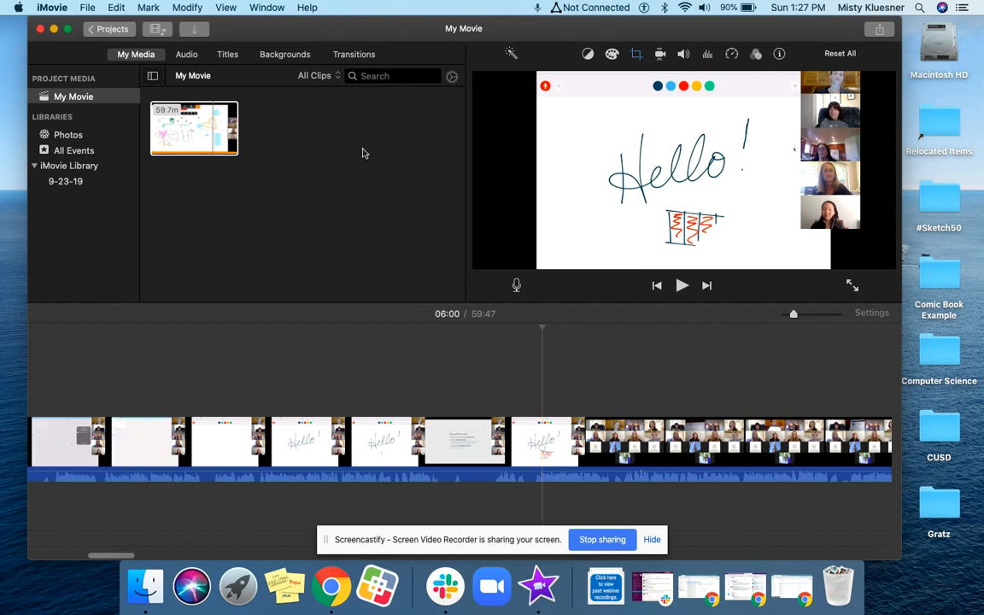
{"action": "left_click", "coordinate": [149, 7]}
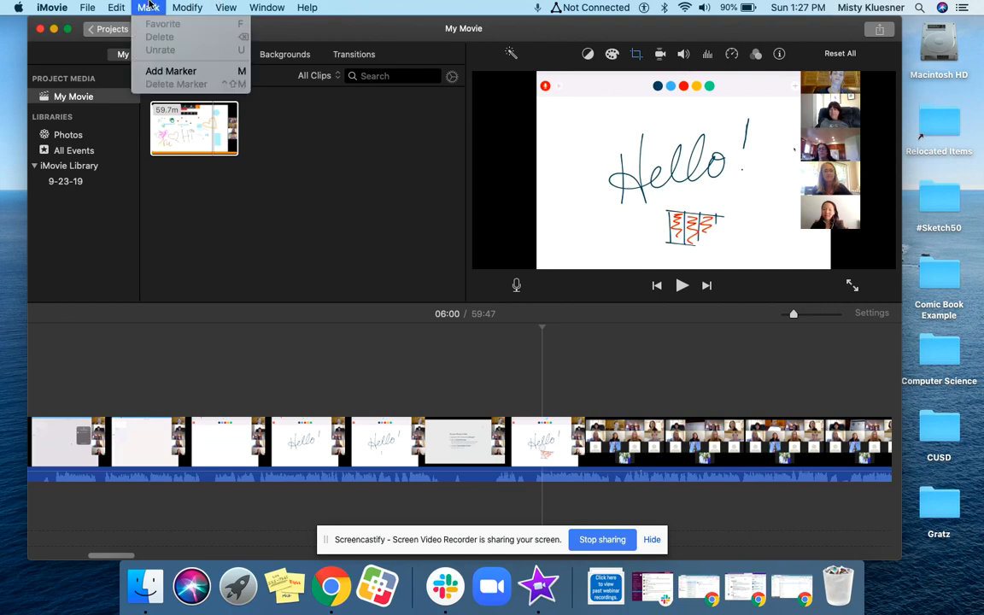
{"action": "left_click", "coordinate": [158, 72]}
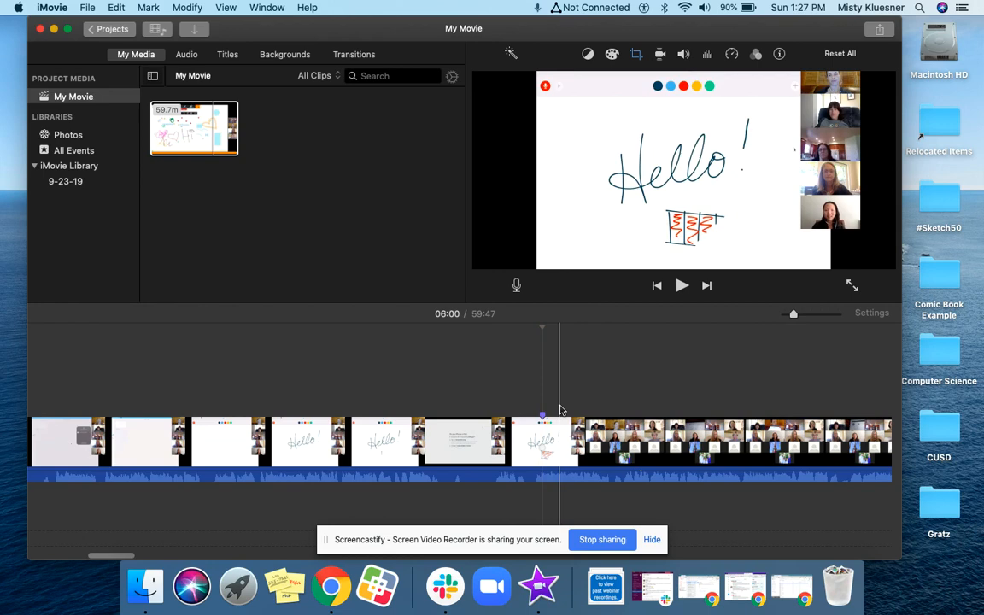
{"action": "scroll", "coordinate": [678, 400], "scroll_direction": "right", "scroll_amount": 10}
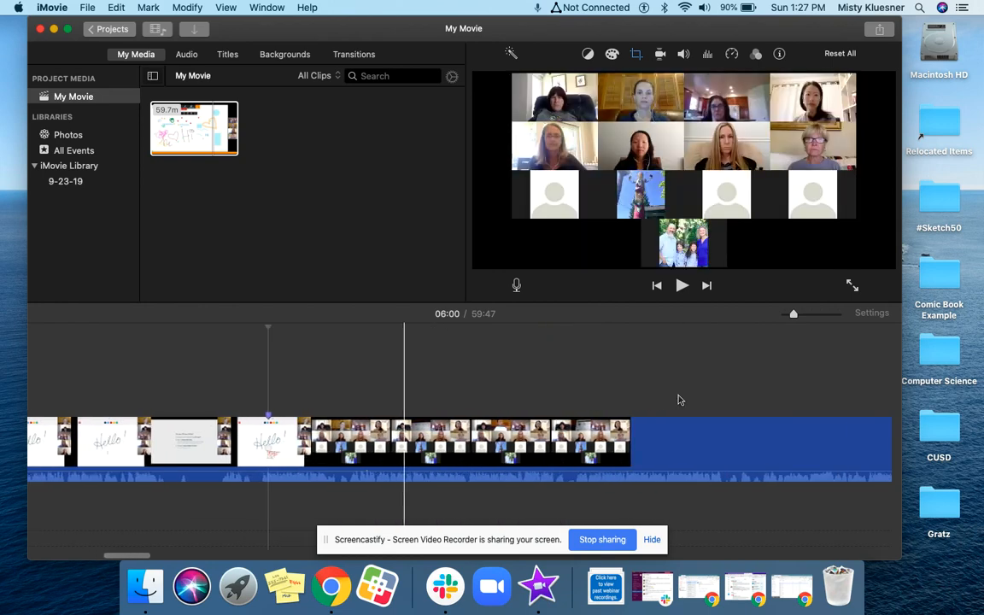
{"action": "scroll", "coordinate": [680, 400], "scroll_direction": "right", "scroll_amount": 5}
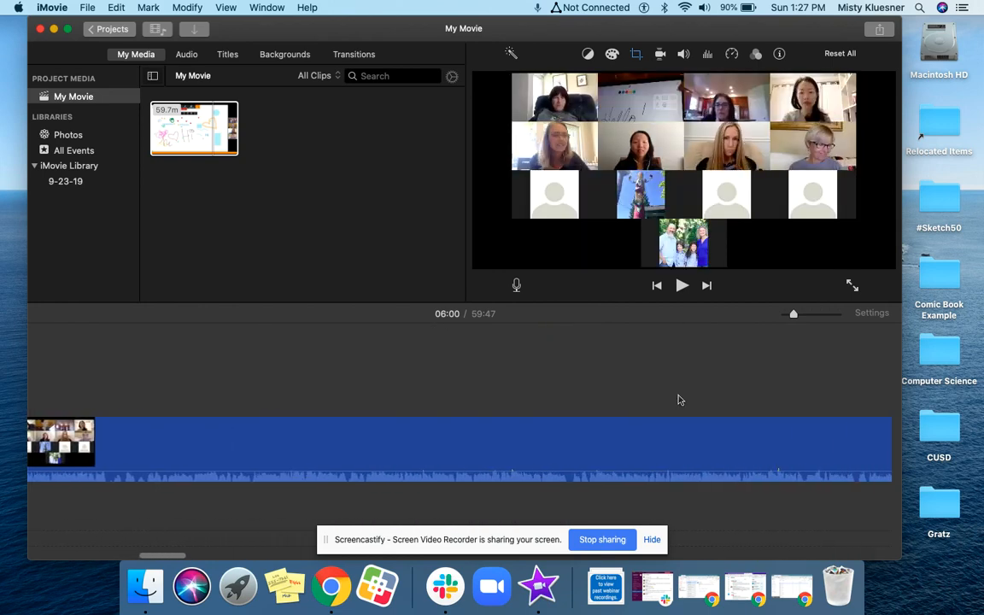
{"action": "scroll", "coordinate": [679, 399], "scroll_direction": "right", "scroll_amount": 5}
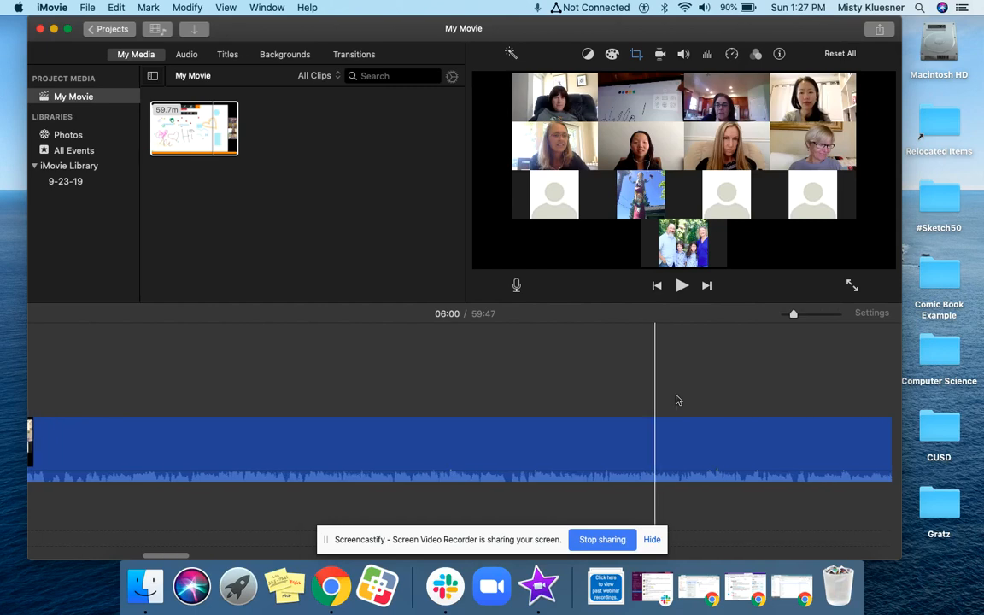
{"action": "scroll", "coordinate": [678, 400], "scroll_direction": "left", "scroll_amount": 10}
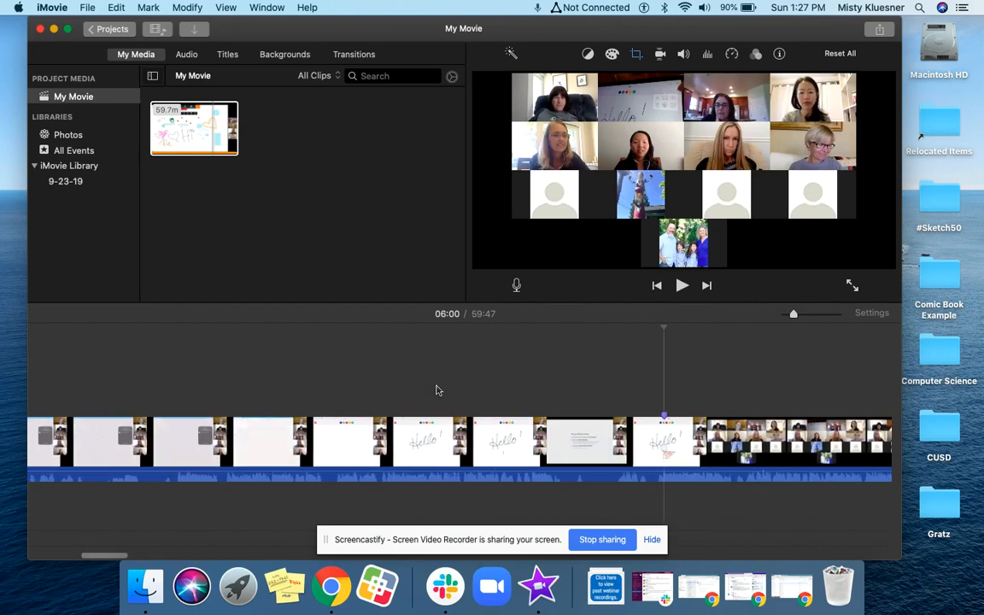
{"action": "scroll", "coordinate": [437, 391], "scroll_direction": "left", "scroll_amount": 10}
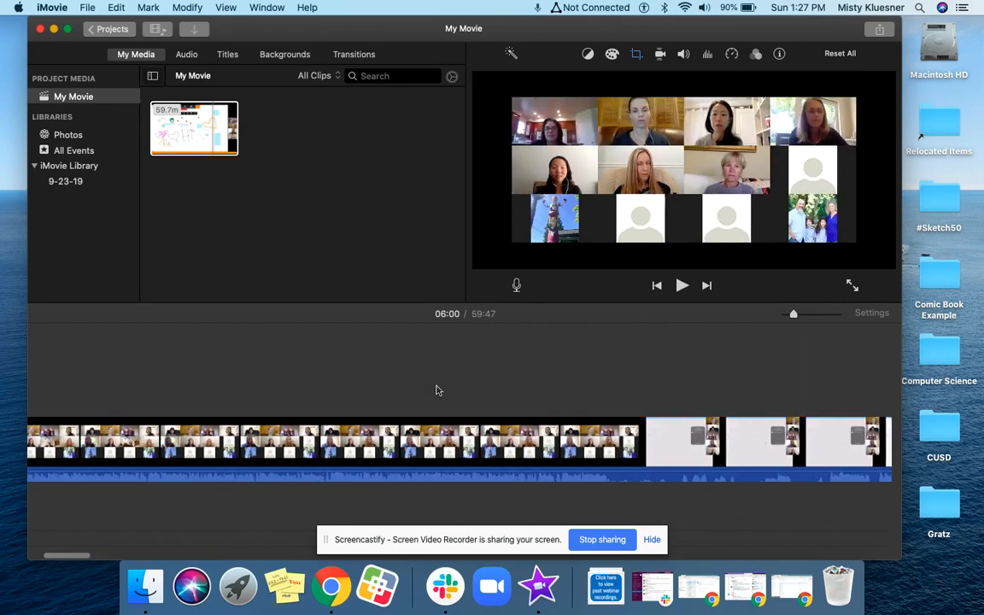
{"action": "scroll", "coordinate": [436, 390], "scroll_direction": "left", "scroll_amount": 5}
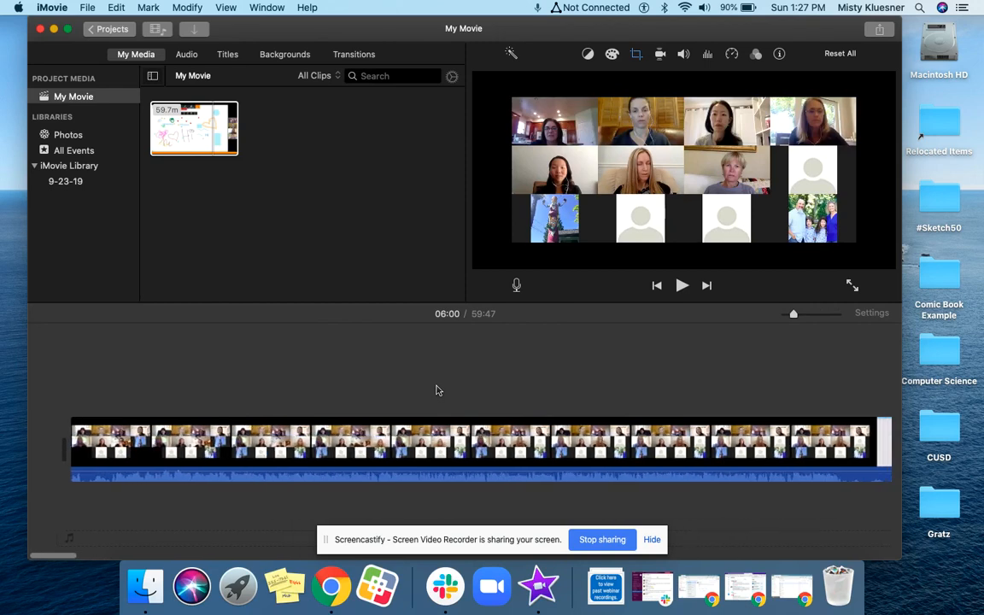
{"action": "left_click", "coordinate": [325, 543]}
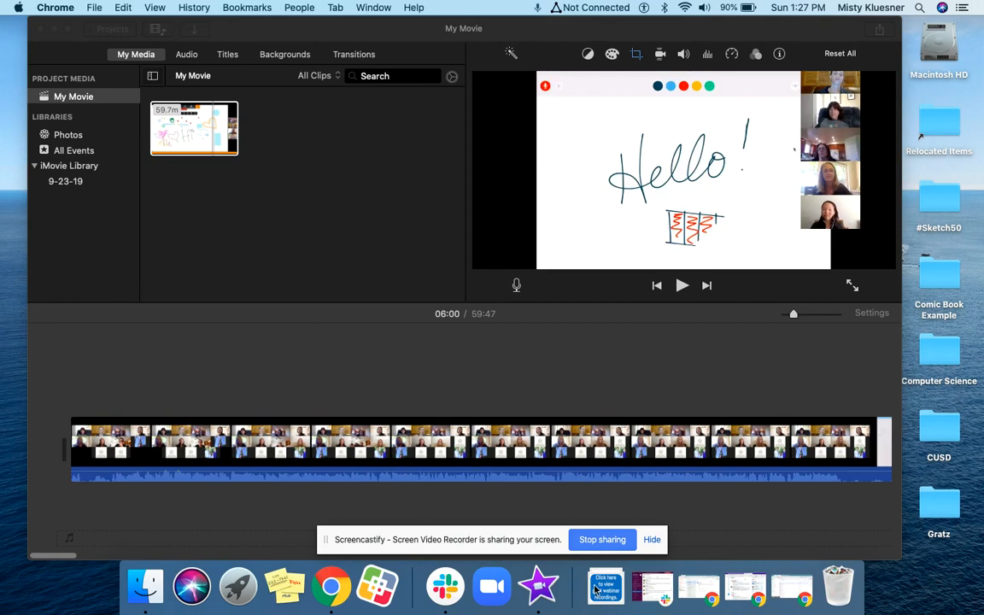
{"action": "left_click", "coordinate": [711, 588]}
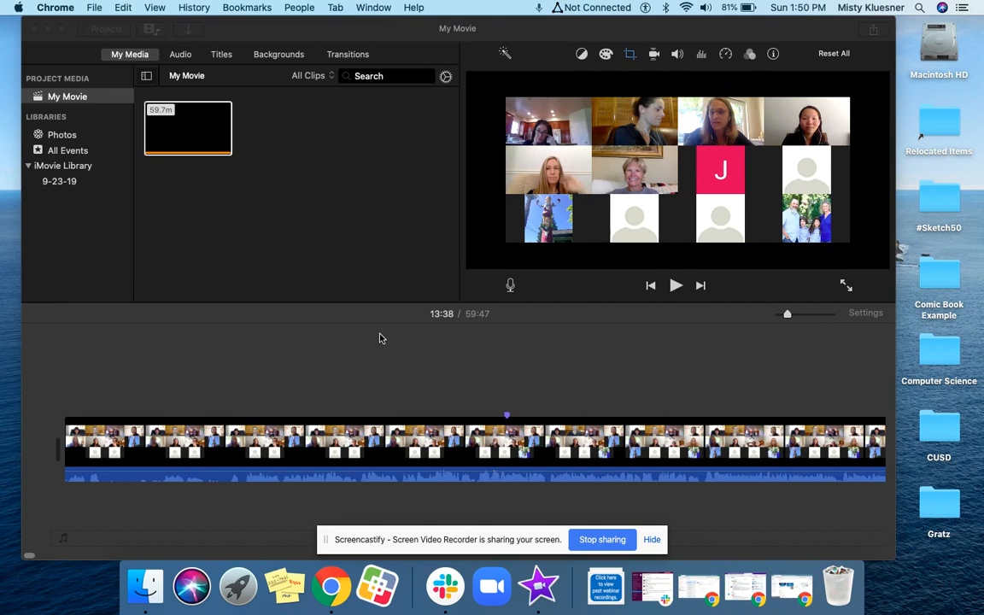
- Split the webinar clip at the marker at 00:26
{"action": "left_click", "coordinate": [508, 415]}
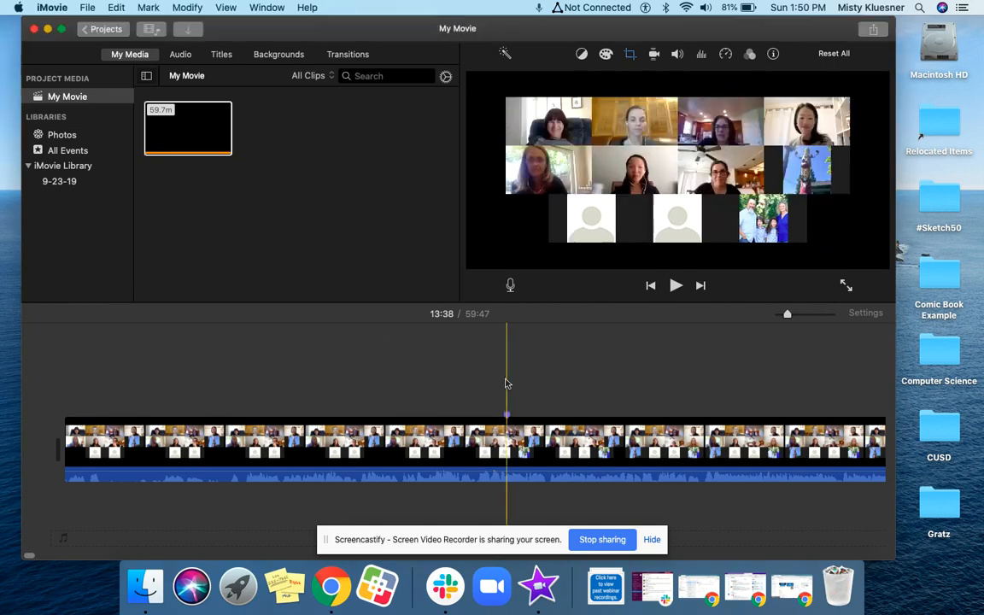
{"action": "left_click", "coordinate": [507, 382]}
{"action": "left_click", "coordinate": [187, 7]}
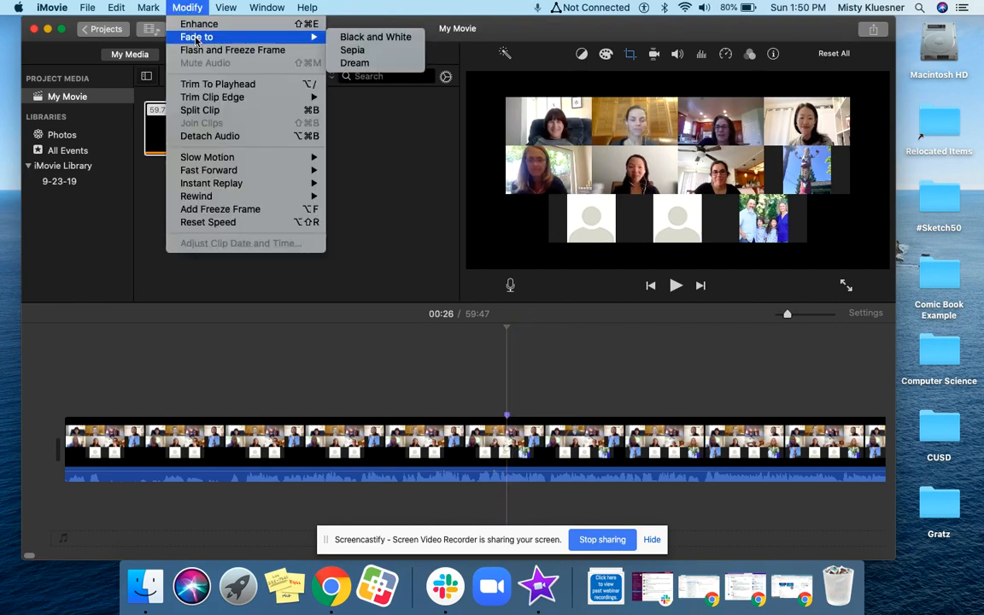
{"action": "left_click", "coordinate": [205, 110]}
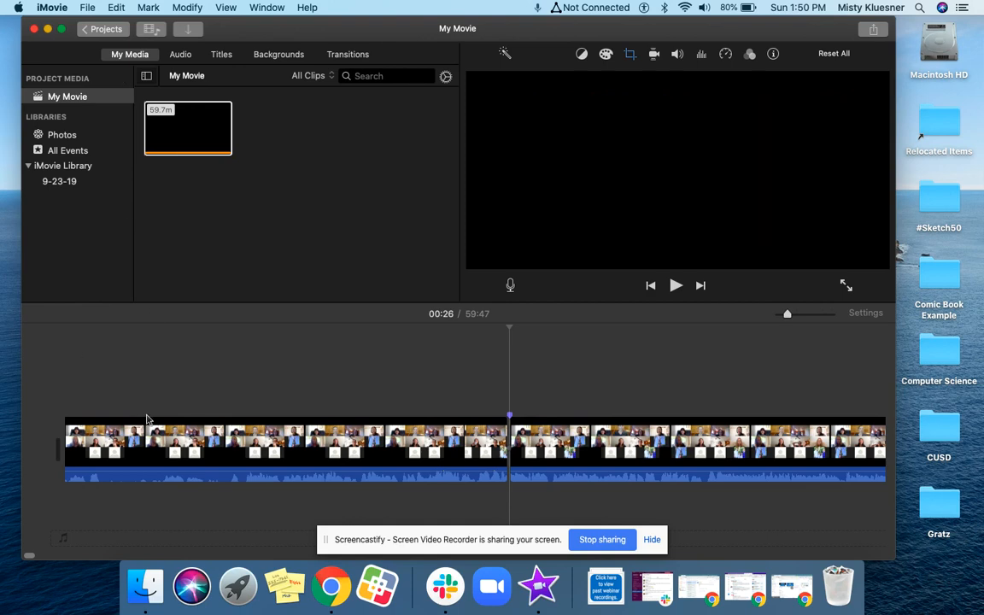
- Delete the opening segment of the webinar that lies before the split
{"action": "left_click", "coordinate": [221, 442]}
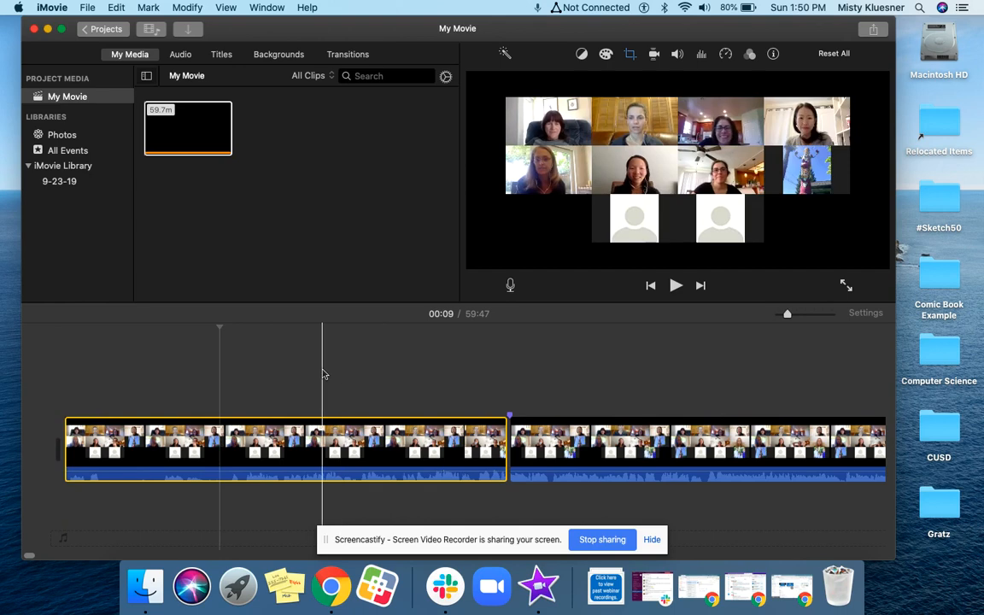
{"action": "key", "text": "Delete"}
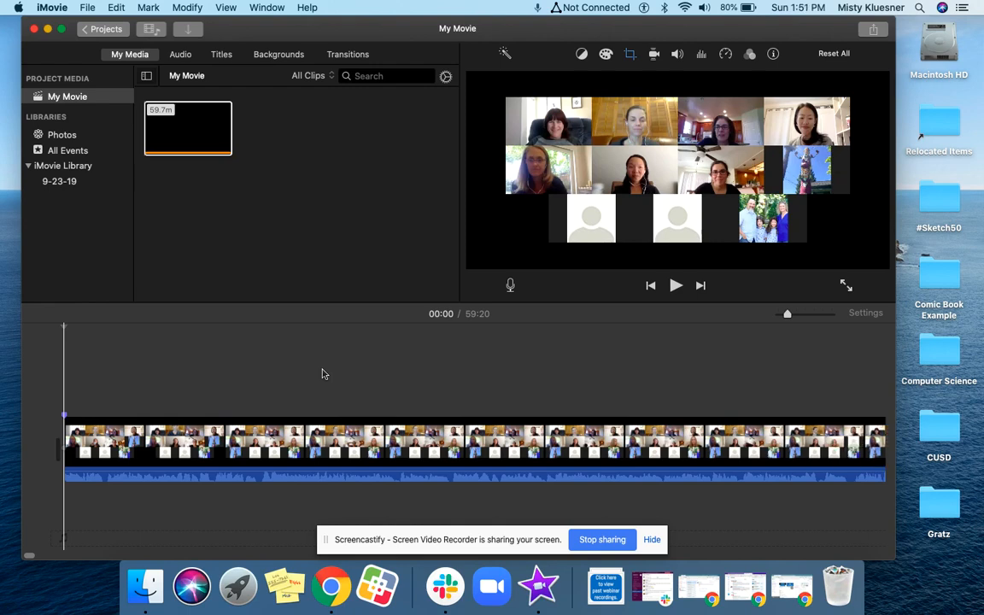
{"action": "left_click", "coordinate": [323, 373]}
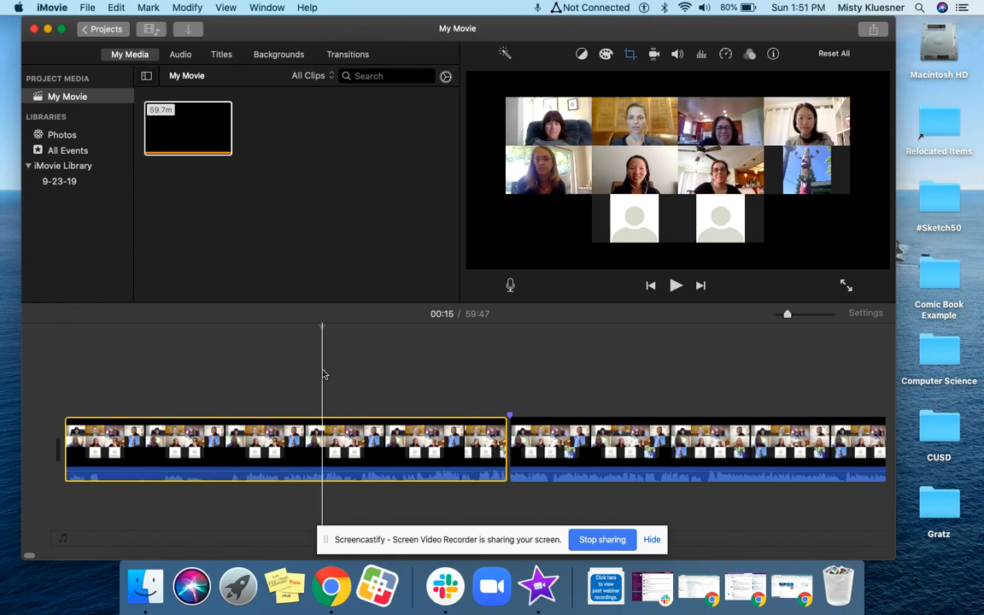
{"action": "key", "text": "Delete"}
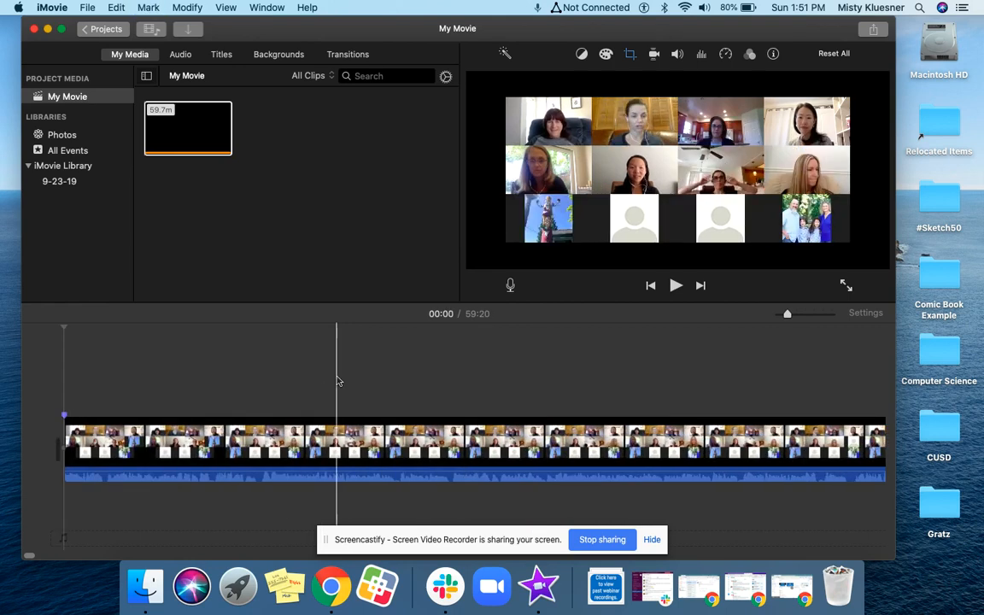
- Split the remaining webinar clip at its second marker, at 13:11
{"action": "scroll", "coordinate": [336, 381], "scroll_direction": "right", "scroll_amount": 3}
{"action": "scroll", "coordinate": [337, 381], "scroll_direction": "right", "scroll_amount": 5}
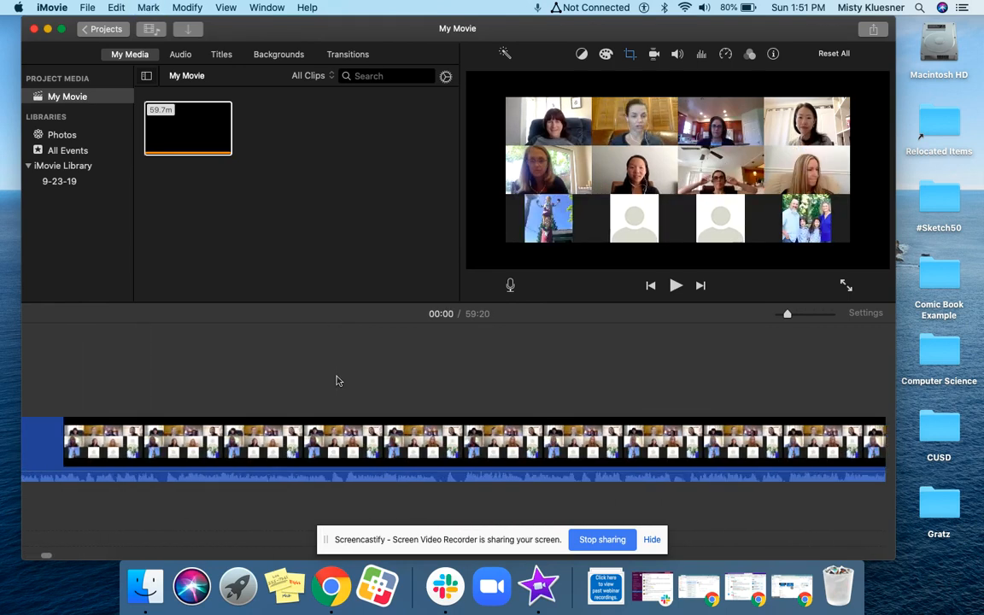
{"action": "scroll", "coordinate": [337, 381], "scroll_direction": "right", "scroll_amount": 3}
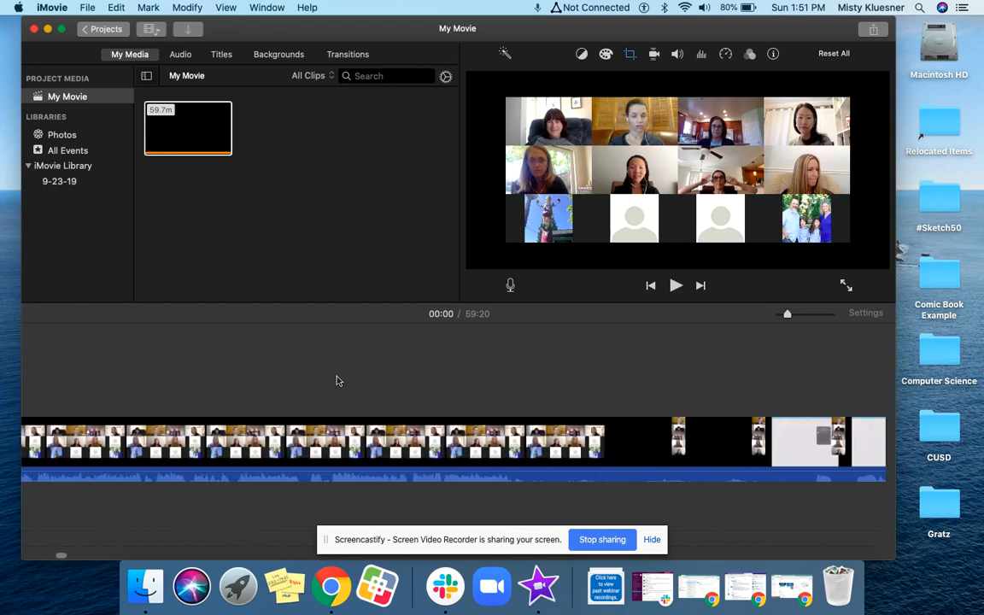
{"action": "scroll", "coordinate": [338, 381], "scroll_direction": "right", "scroll_amount": 4}
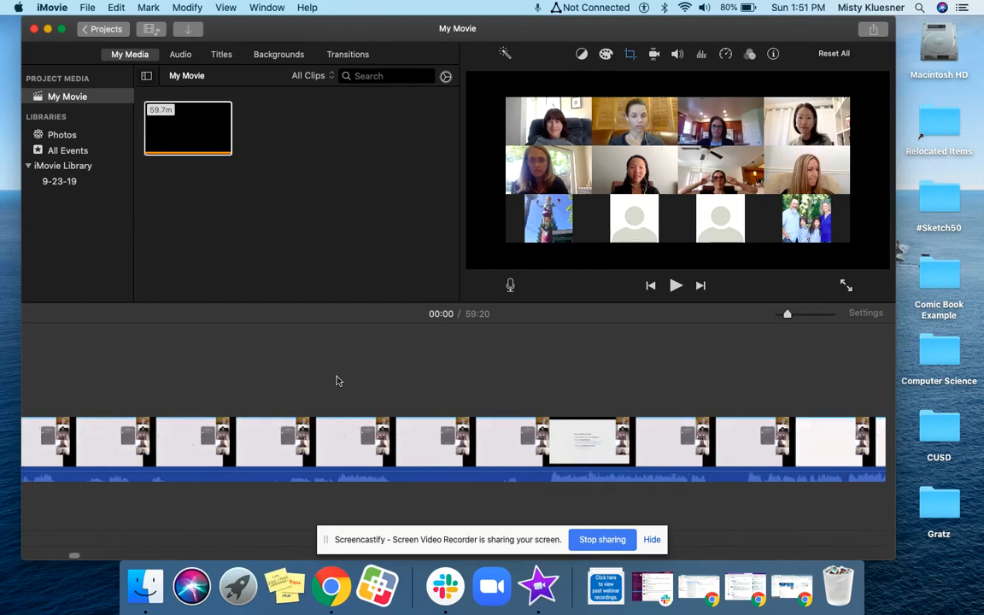
{"action": "scroll", "coordinate": [338, 381], "scroll_direction": "right", "scroll_amount": 4}
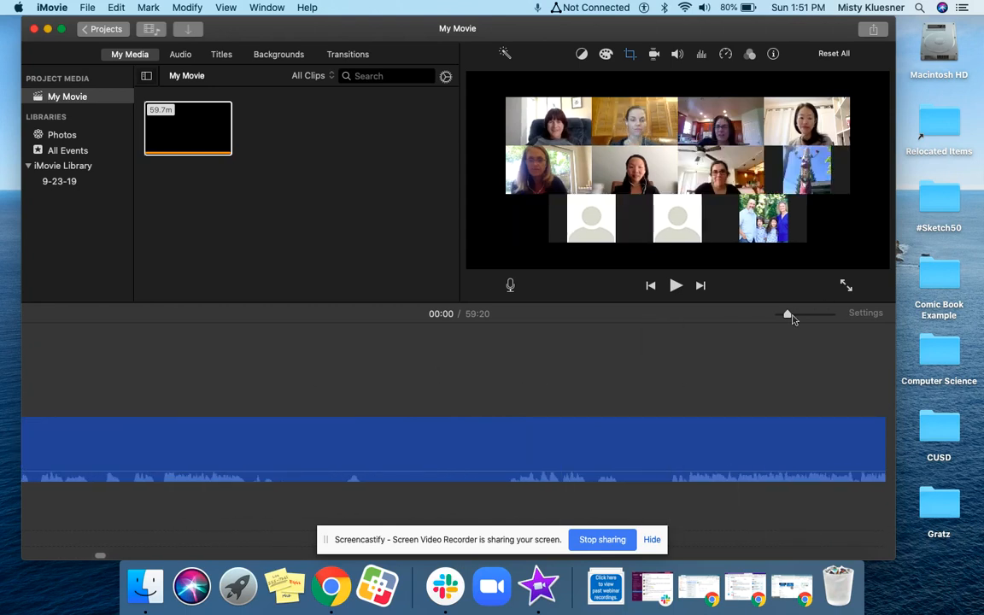
{"action": "left_click_drag", "start_coordinate": [787, 317], "coordinate": [767, 320]}
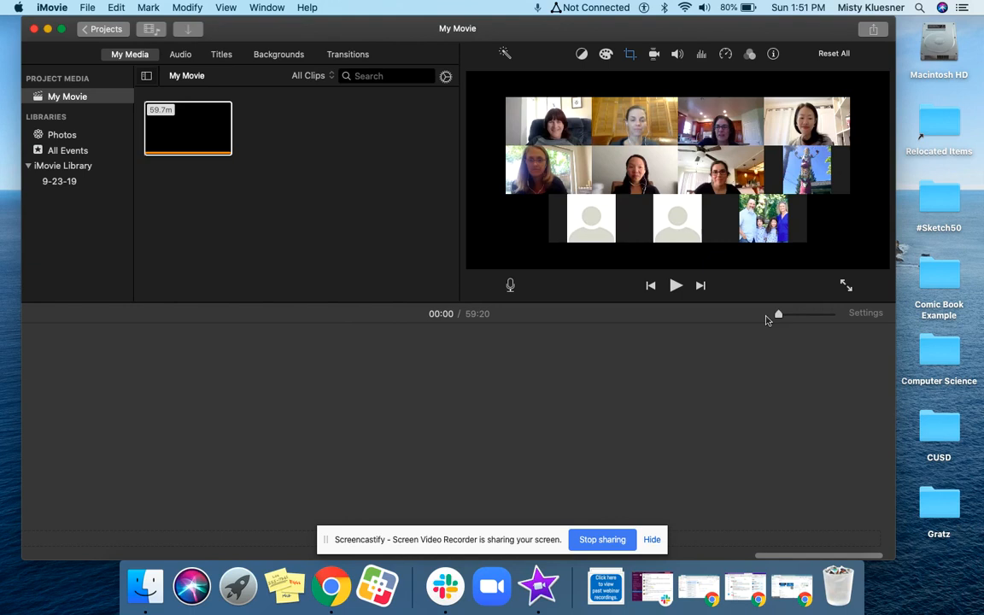
{"action": "scroll", "coordinate": [430, 383], "scroll_direction": "left", "scroll_amount": 10}
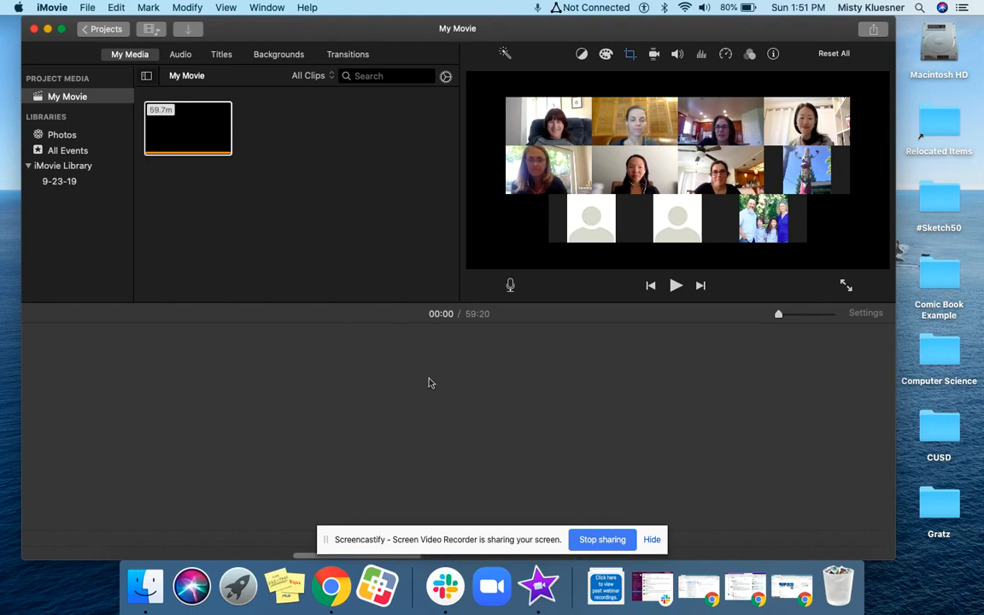
{"action": "scroll", "coordinate": [204, 347], "scroll_direction": "left", "scroll_amount": 6}
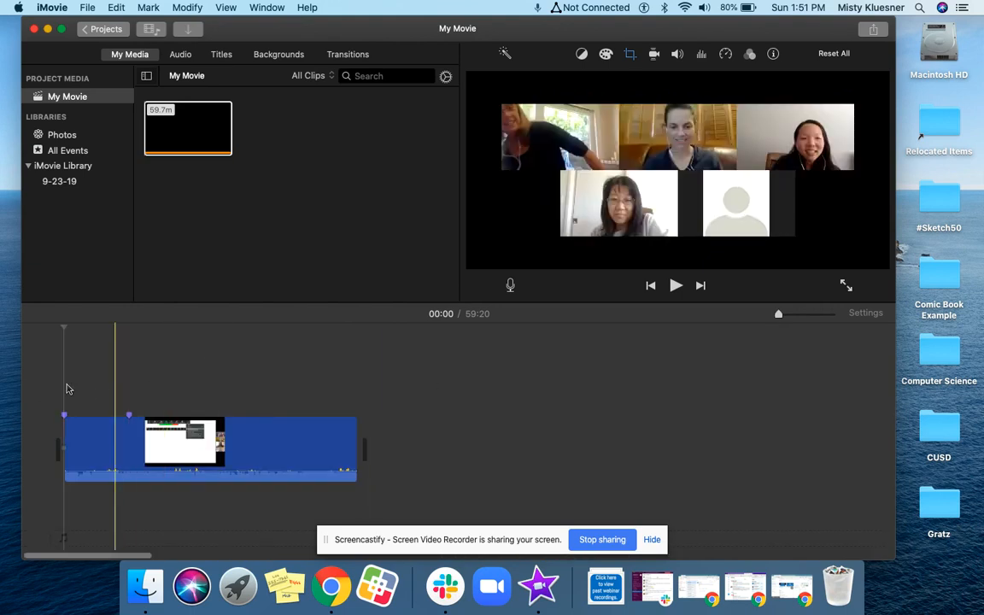
{"action": "left_click", "coordinate": [127, 396]}
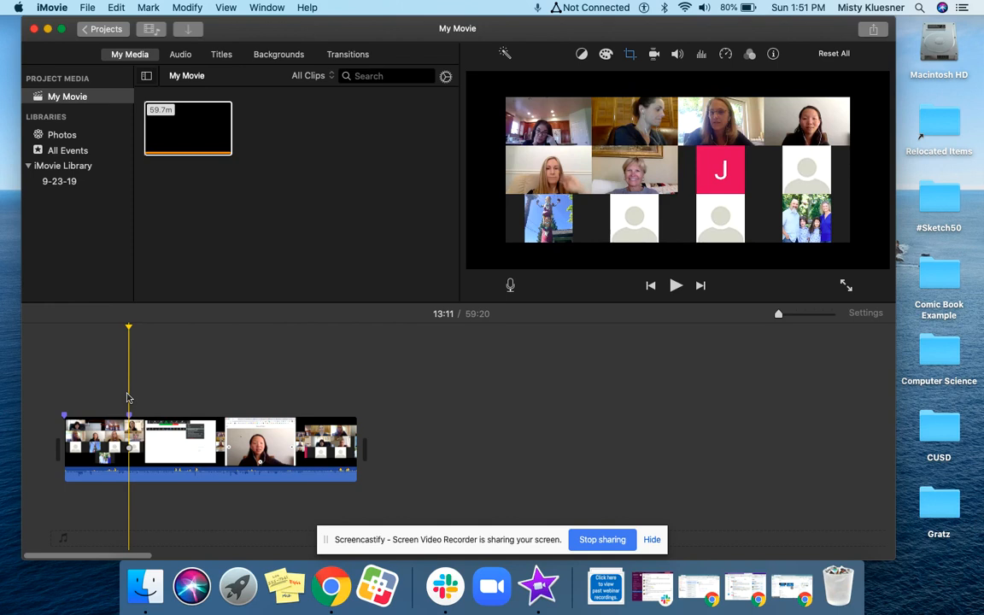
{"action": "left_click", "coordinate": [187, 8]}
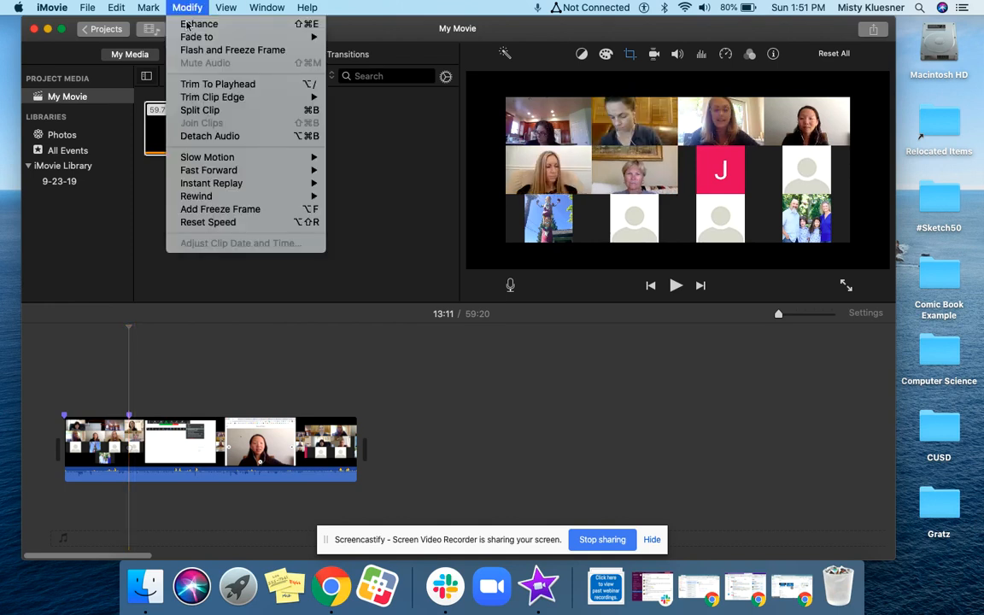
{"action": "left_click", "coordinate": [154, 110]}
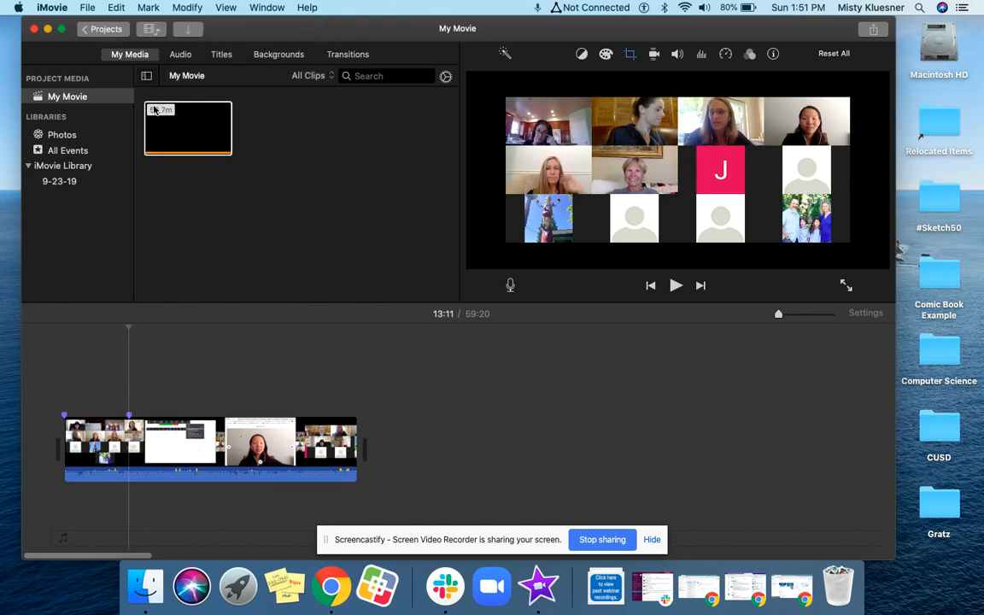
- Delete the long segment after the 13:11 split, keeping only the first part of the webinar
{"action": "left_click", "coordinate": [100, 439]}
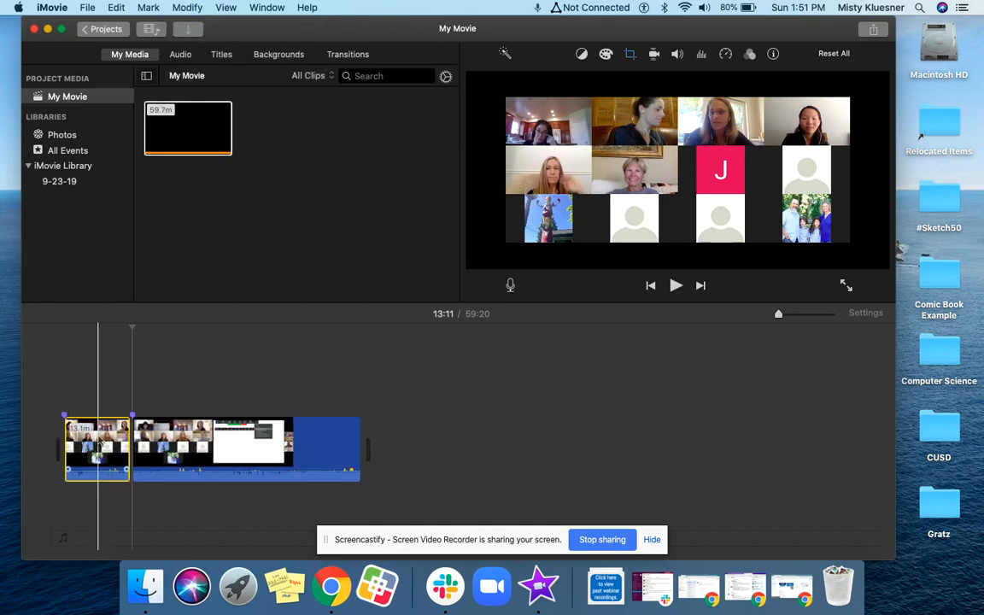
{"action": "left_click", "coordinate": [197, 453]}
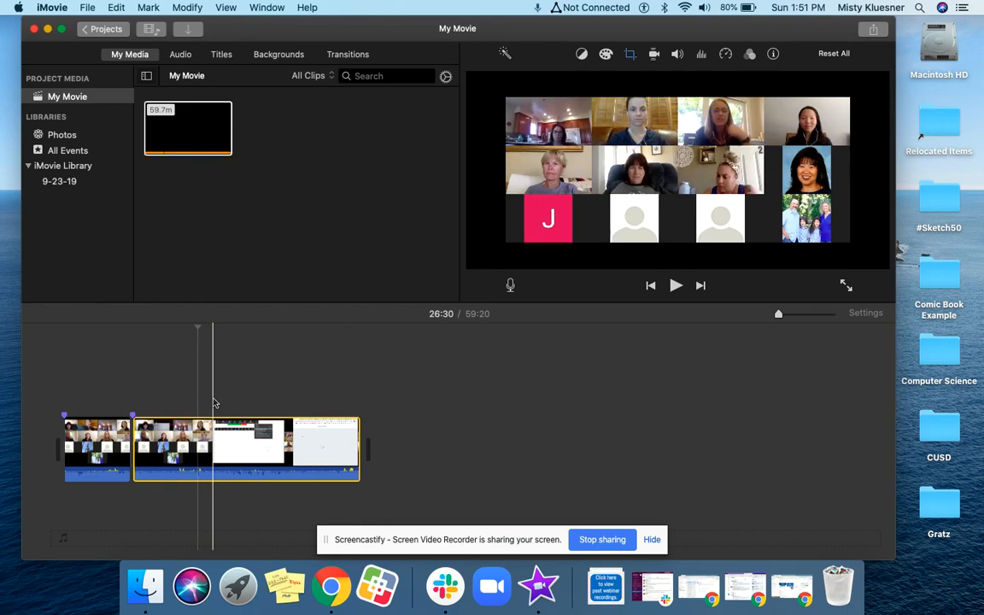
{"action": "key", "text": "Delete"}
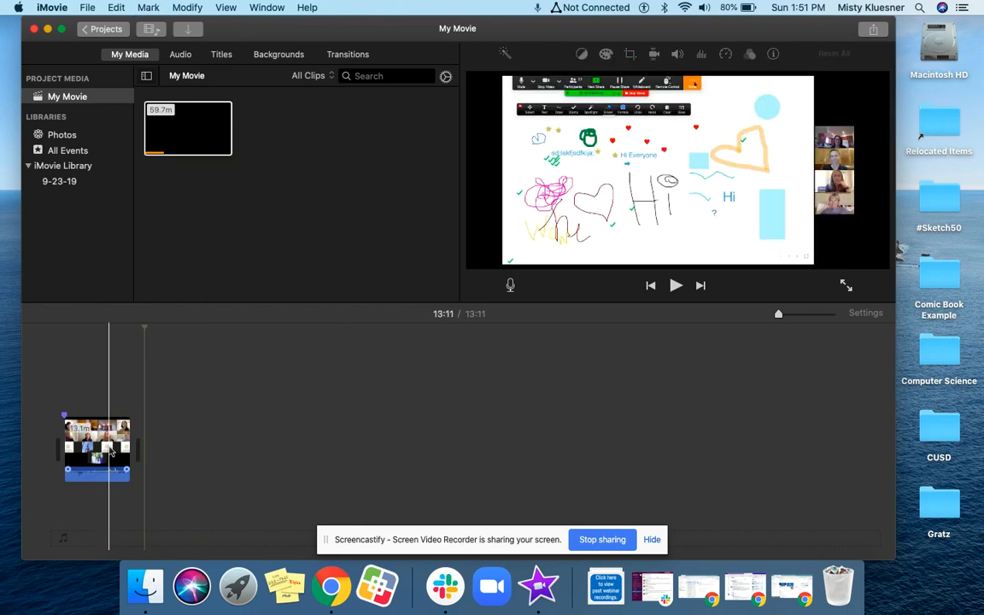
{"action": "left_click", "coordinate": [111, 429]}
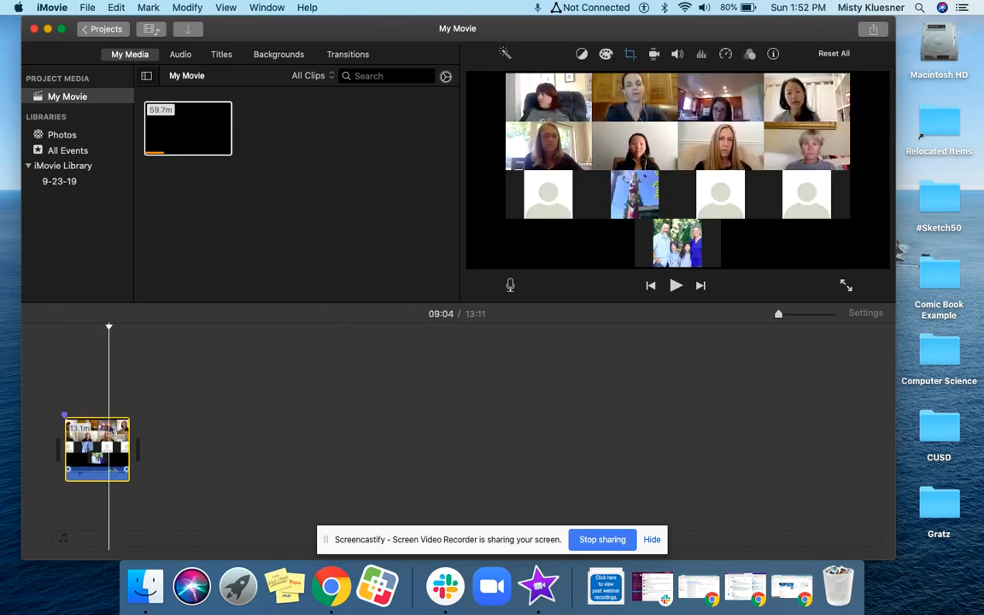
- Insert a Standard title at the start of the timeline, before the webinar clip
{"action": "left_click", "coordinate": [199, 104]}
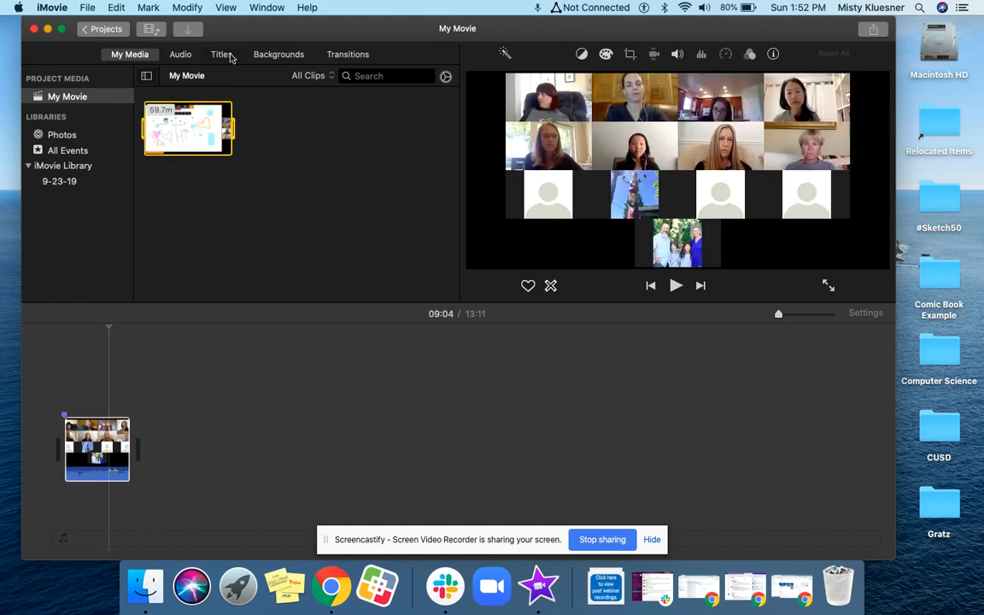
{"action": "left_click", "coordinate": [229, 56]}
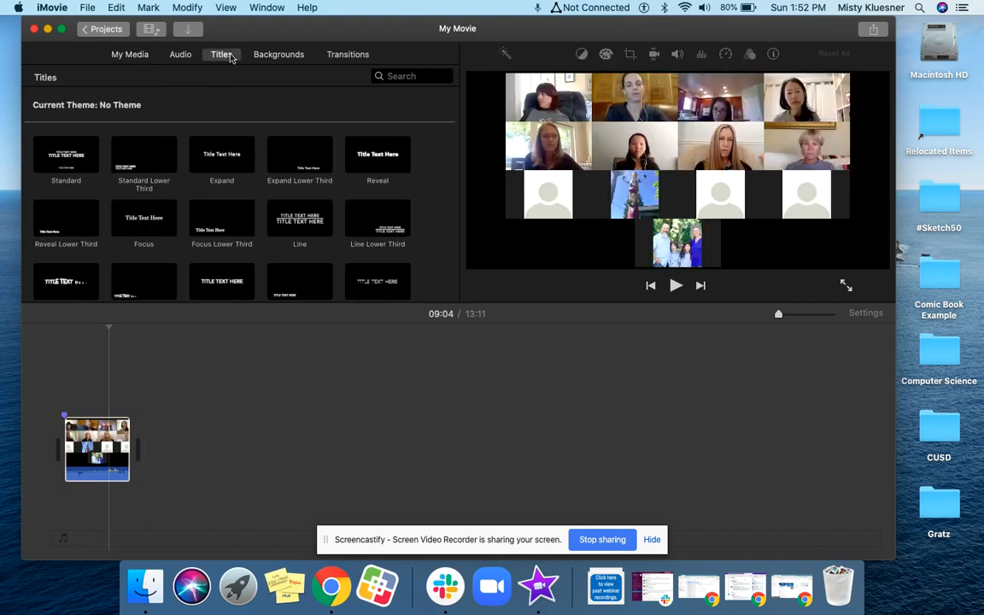
{"action": "left_click", "coordinate": [70, 147]}
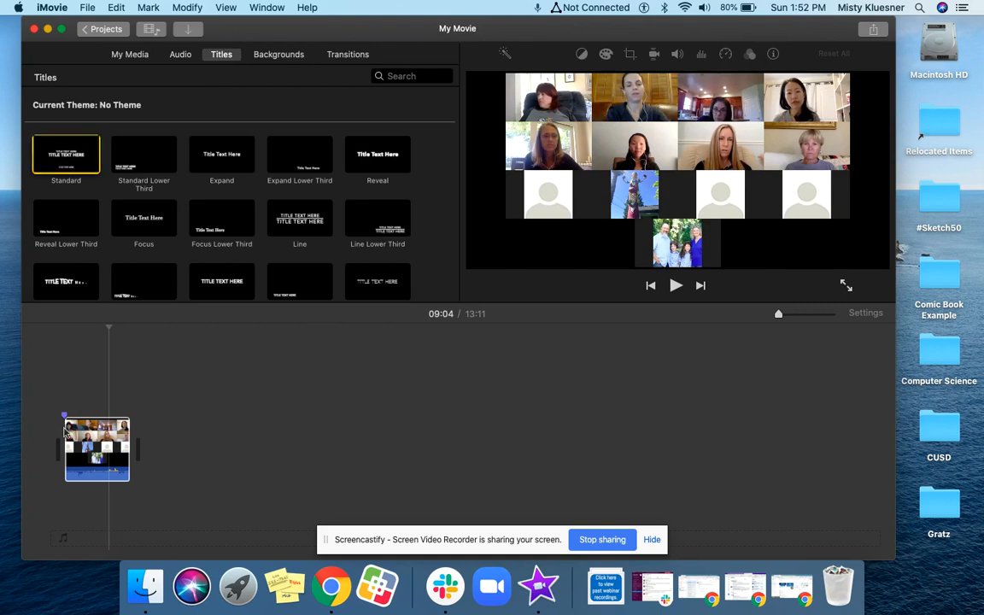
{"action": "left_click_drag", "start_coordinate": [64, 425], "coordinate": [84, 362]}
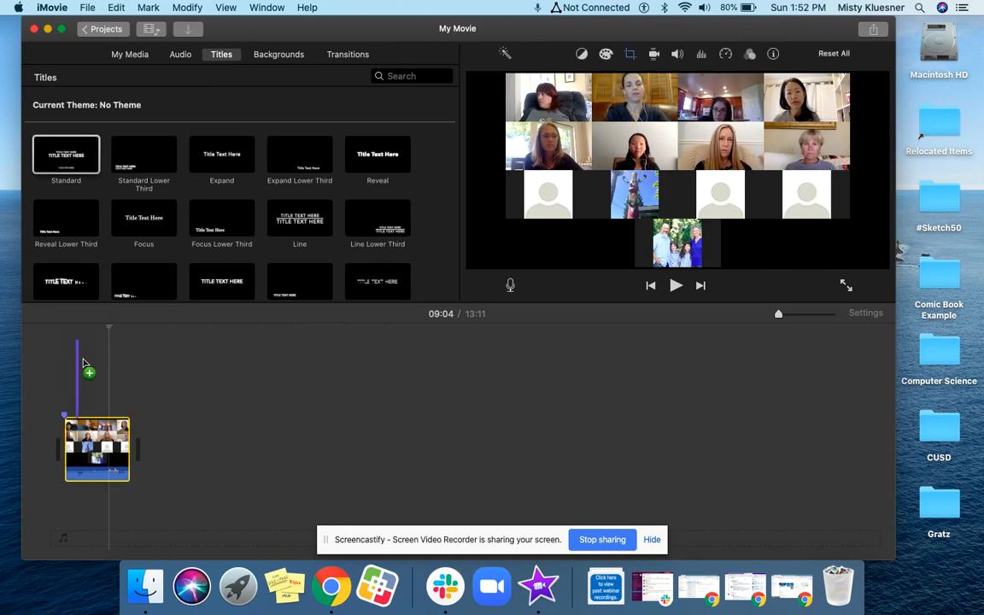
{"action": "left_click_drag", "start_coordinate": [69, 232], "coordinate": [75, 168]}
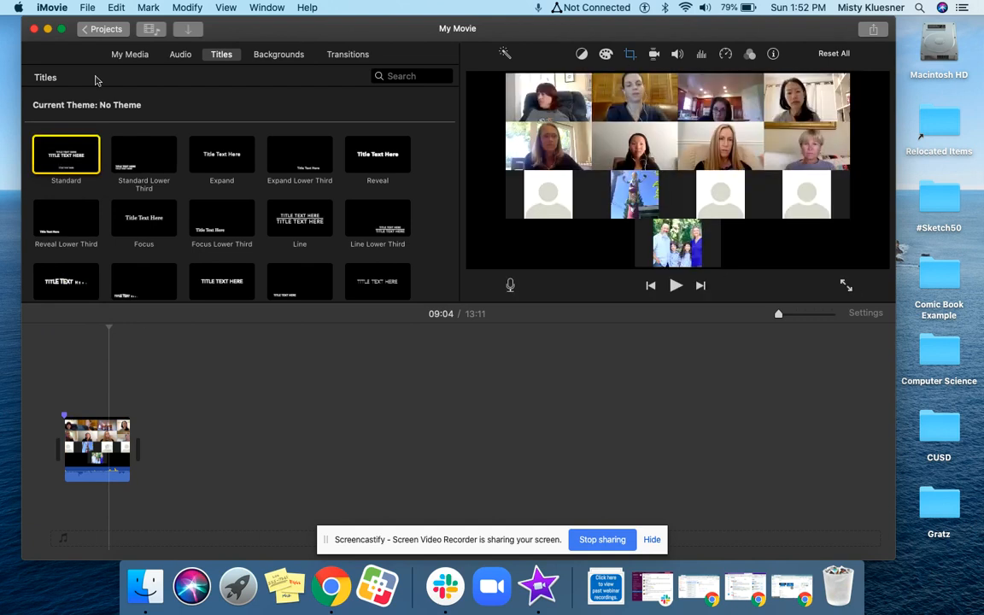
{"action": "left_click_drag", "start_coordinate": [71, 157], "coordinate": [55, 434]}
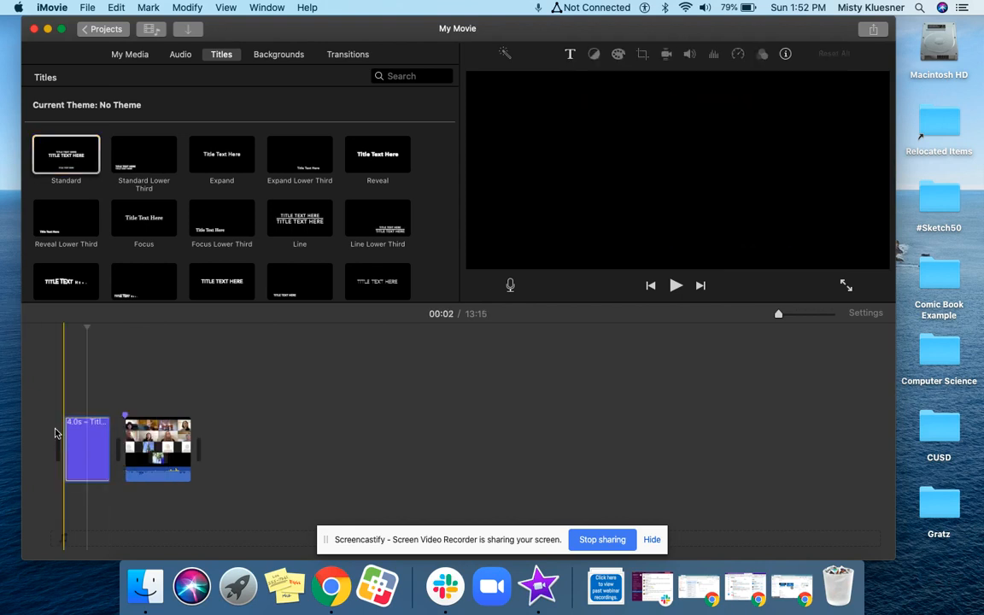
- Set the opening title's upper line to "WEBINAR" and its main line to "TOOLS FOR DIRECT INSTRUCTION"
{"action": "left_click", "coordinate": [73, 412]}
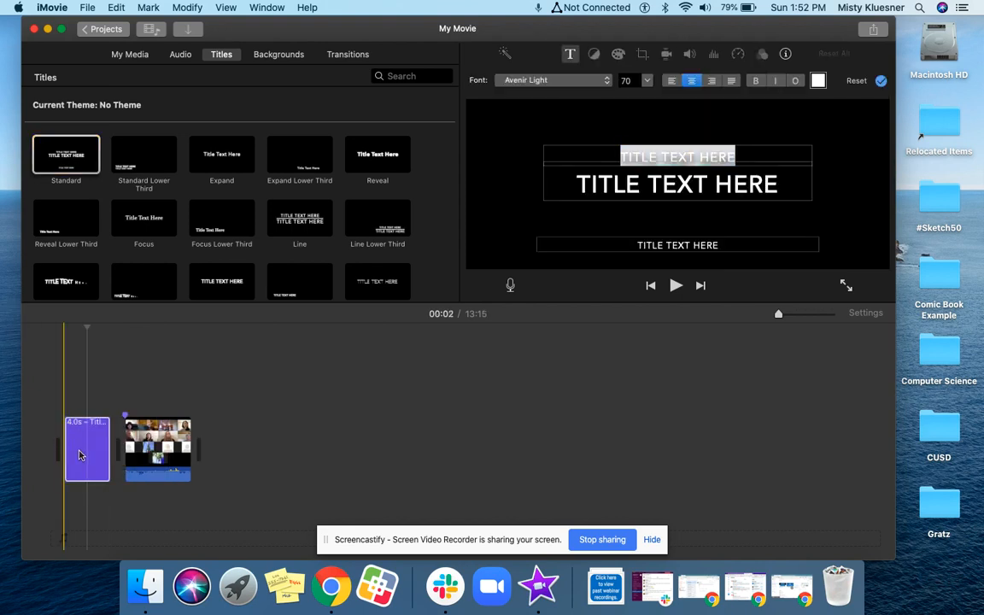
{"action": "left_click", "coordinate": [674, 158]}
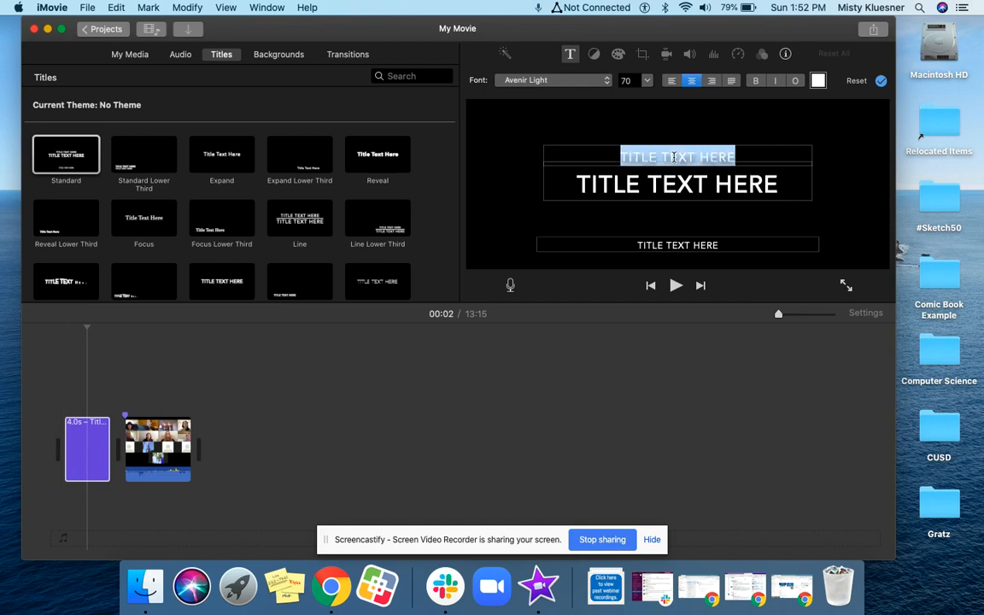
{"action": "type", "text": "WEBINAR"}
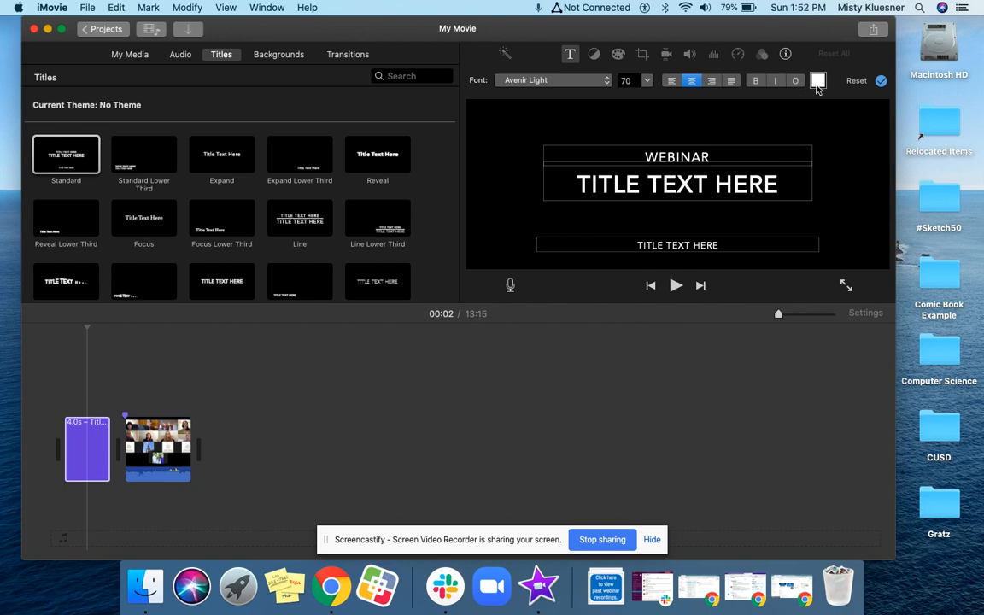
{"action": "triple_click", "coordinate": [685, 188]}
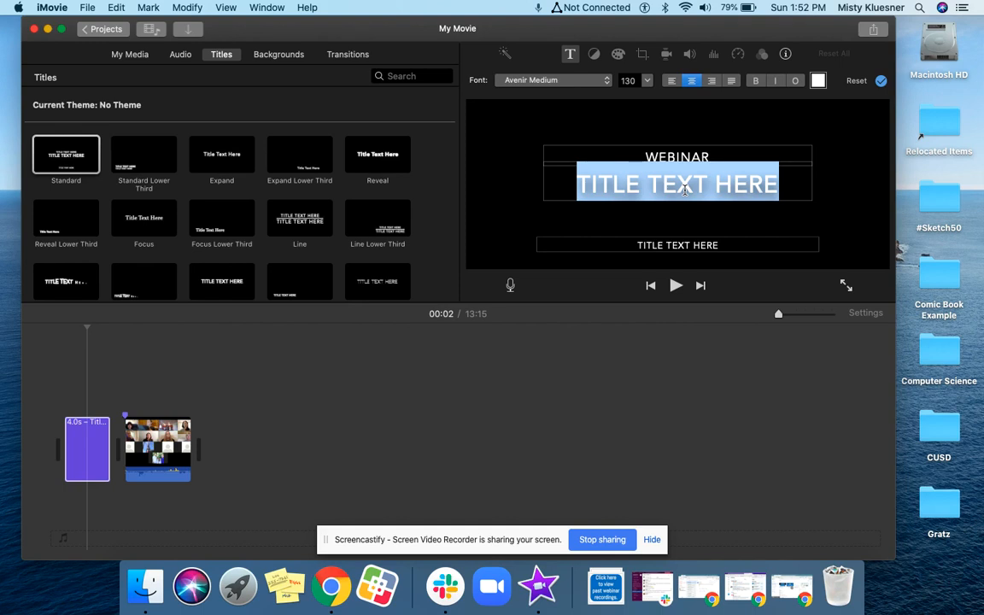
{"action": "type", "text": "TOOLS"}
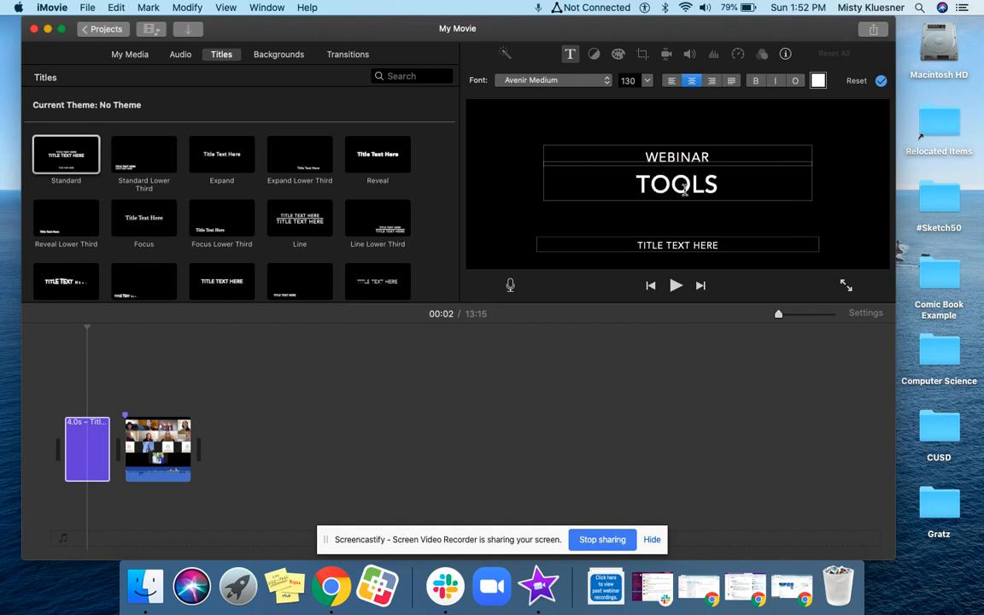
{"action": "type", "text": " FOR DIRECT"}
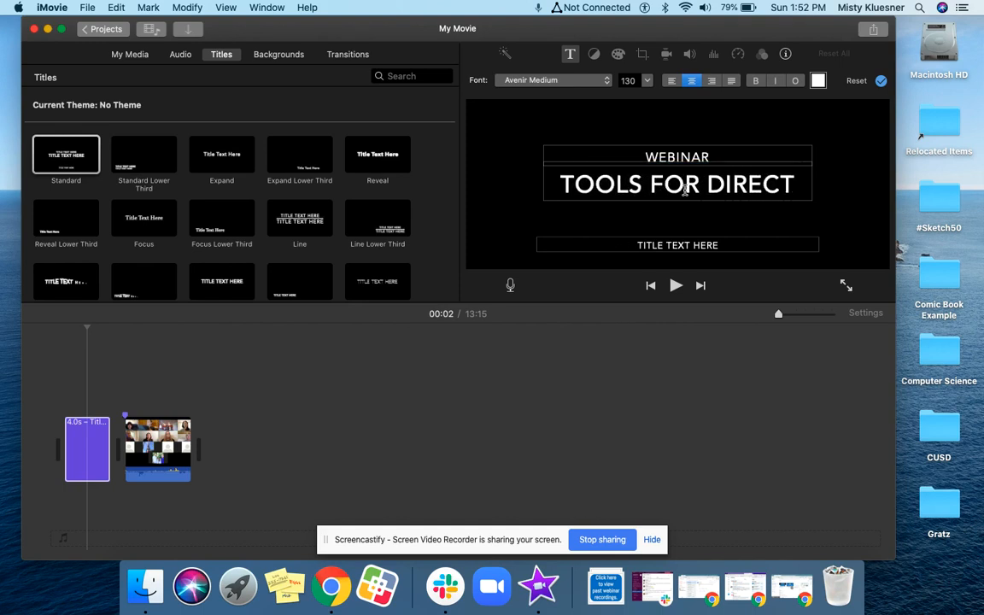
{"action": "type", "text": " INSTRUCTION"}
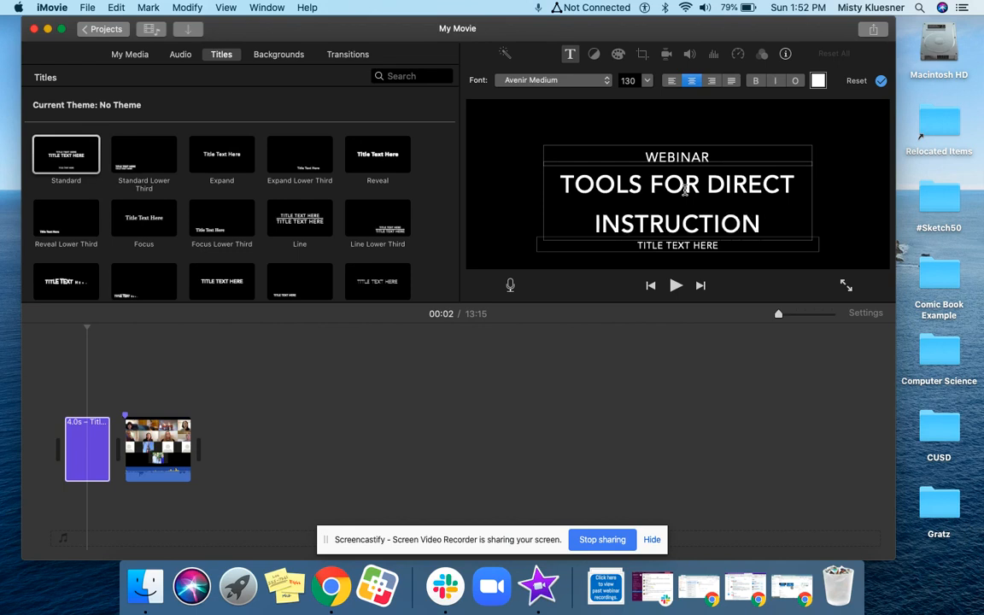
- Replace the opening title's bottom line with "PART 1: OVERVIEW & EDUCREATIONS" and apply the text
{"action": "left_click", "coordinate": [686, 245]}
{"action": "type", "text": "E"}
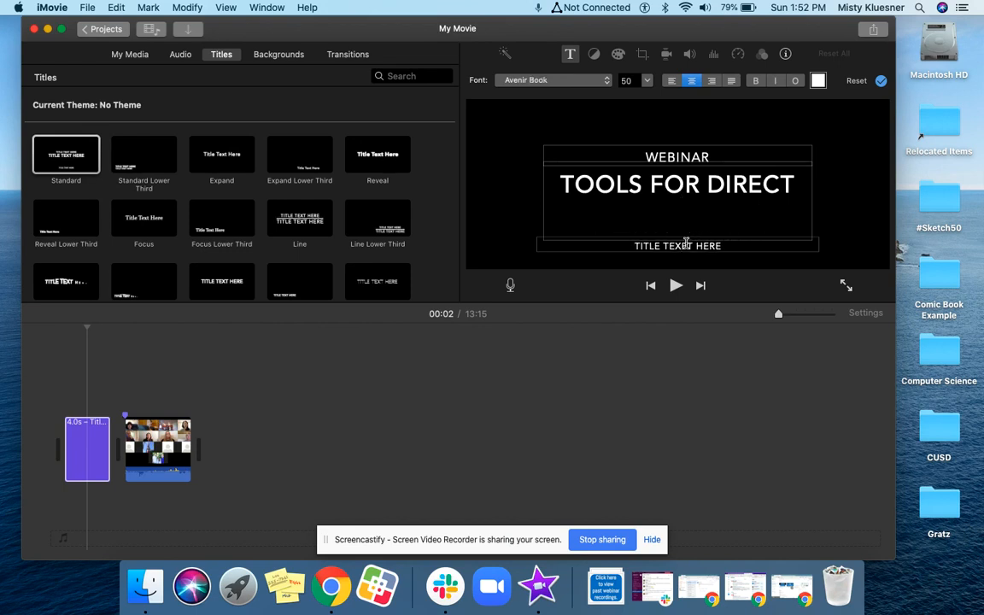
{"action": "triple_click", "coordinate": [687, 245]}
{"action": "key", "text": "BackSpace"}
{"action": "type", "text": "PART 1"}
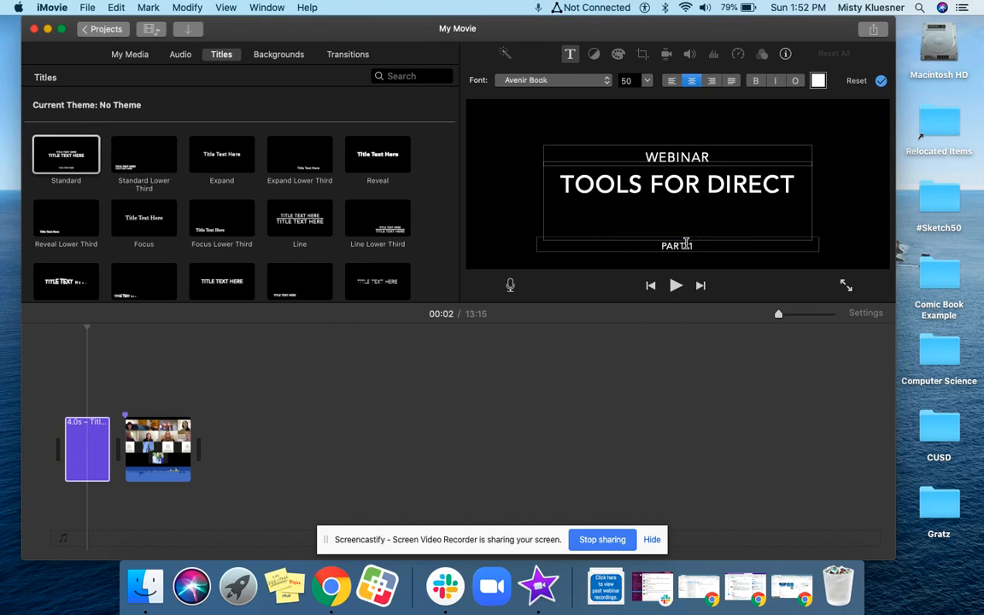
{"action": "type", "text": ": OVERVIEW"}
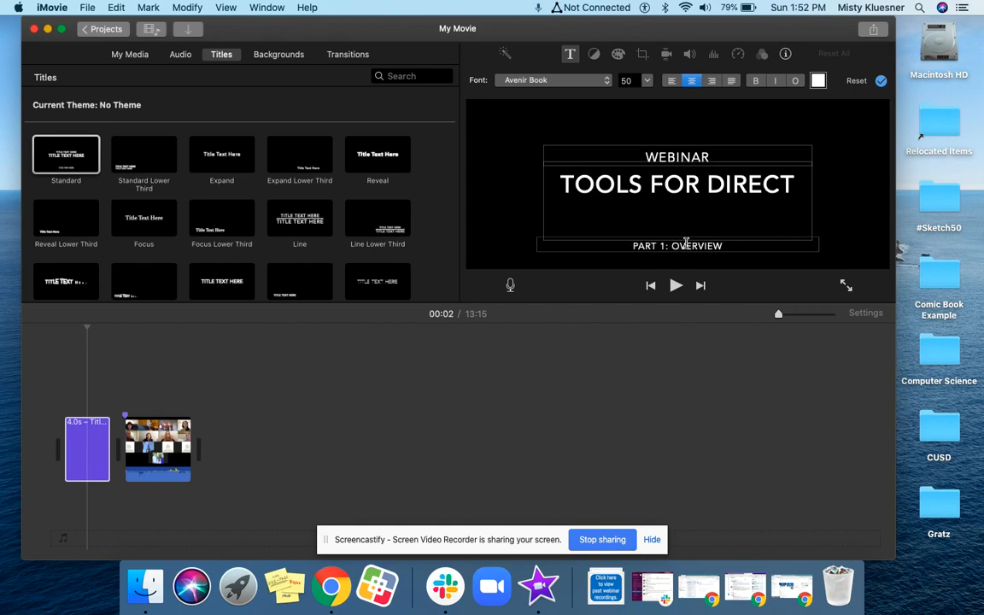
{"action": "type", "text": " & EDUCATION"}
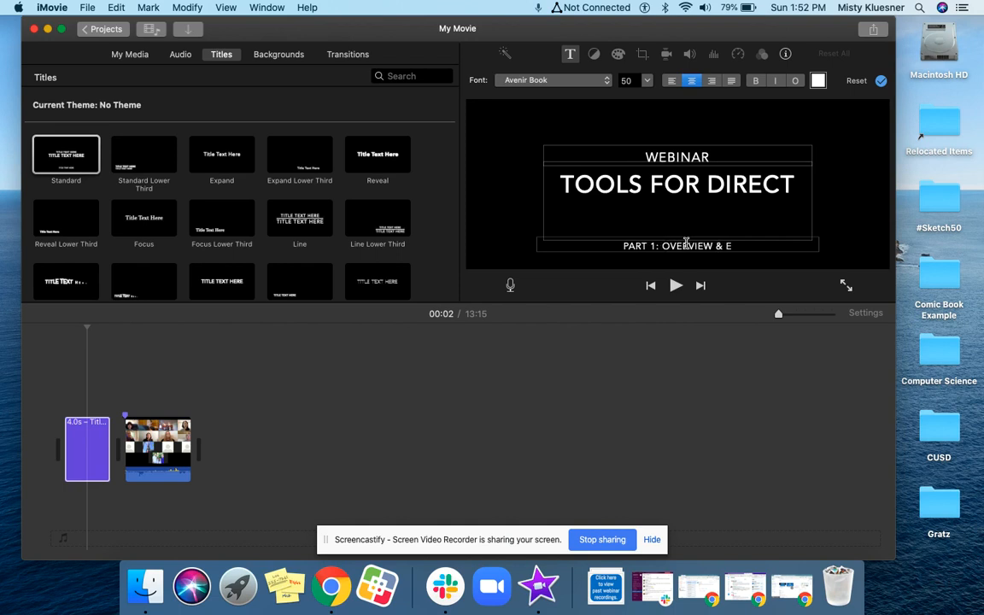
{"action": "key", "text": "BackSpace"}
{"action": "key", "text": "BackSpace"}
{"action": "key", "text": "BackSpace"}
{"action": "key", "text": "BackSpace"}
{"action": "key", "text": "BackSpace"}
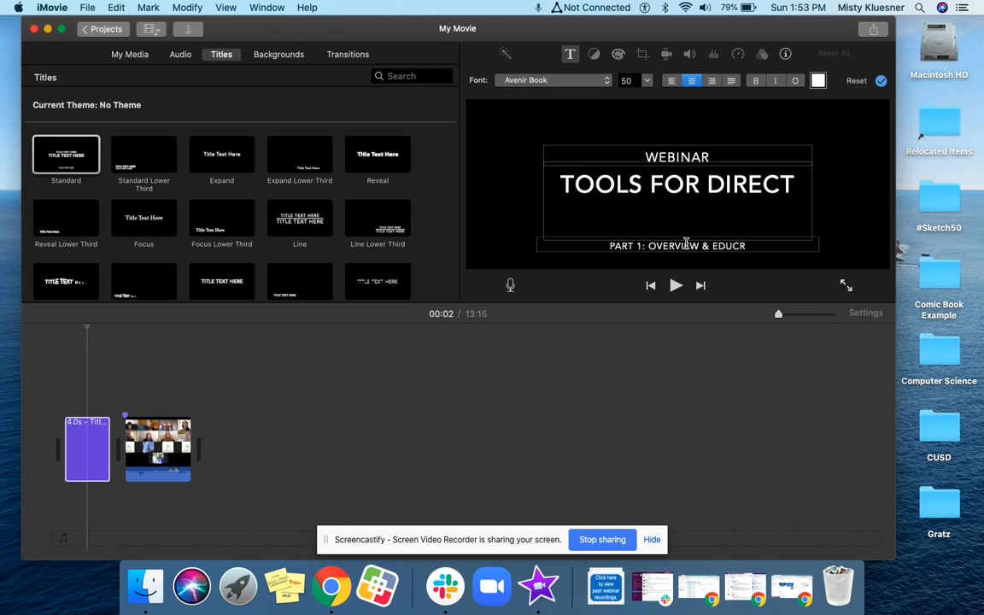
{"action": "type", "text": "REATIONS"}
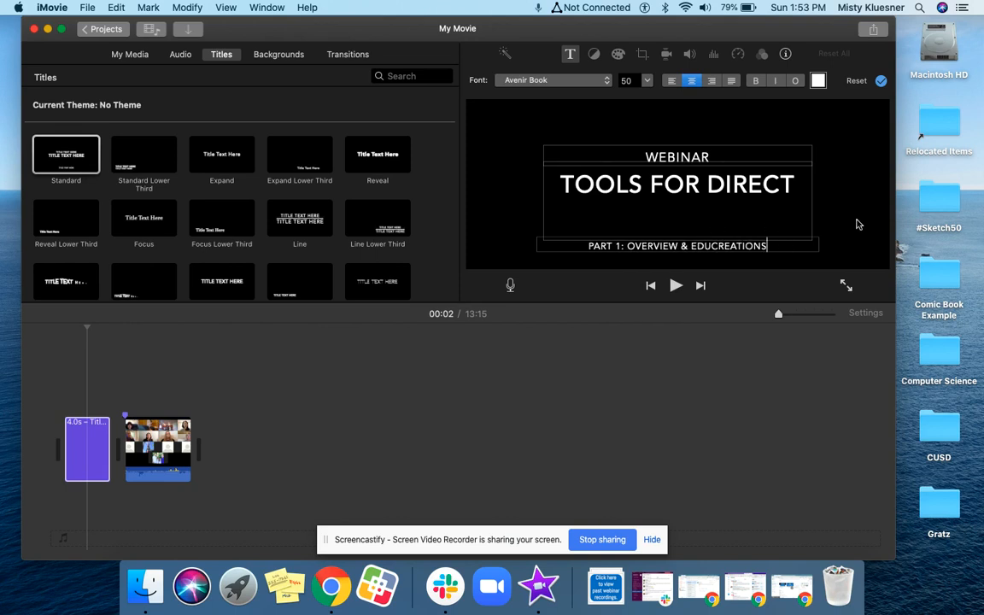
{"action": "left_click", "coordinate": [859, 224]}
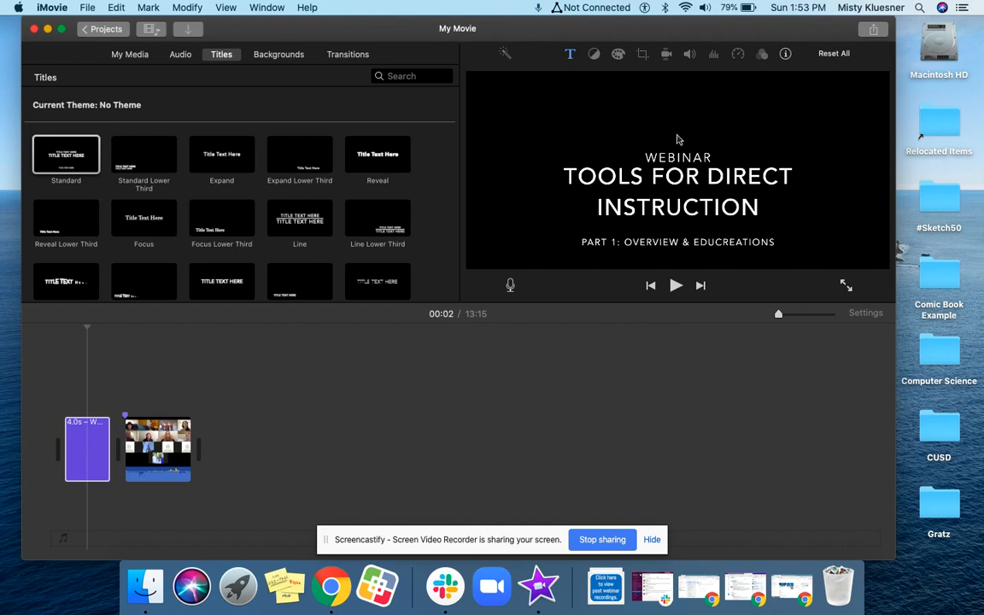
- Insert a Ticker title at the end of the timeline, after the webinar clip
{"action": "left_click", "coordinate": [242, 458]}
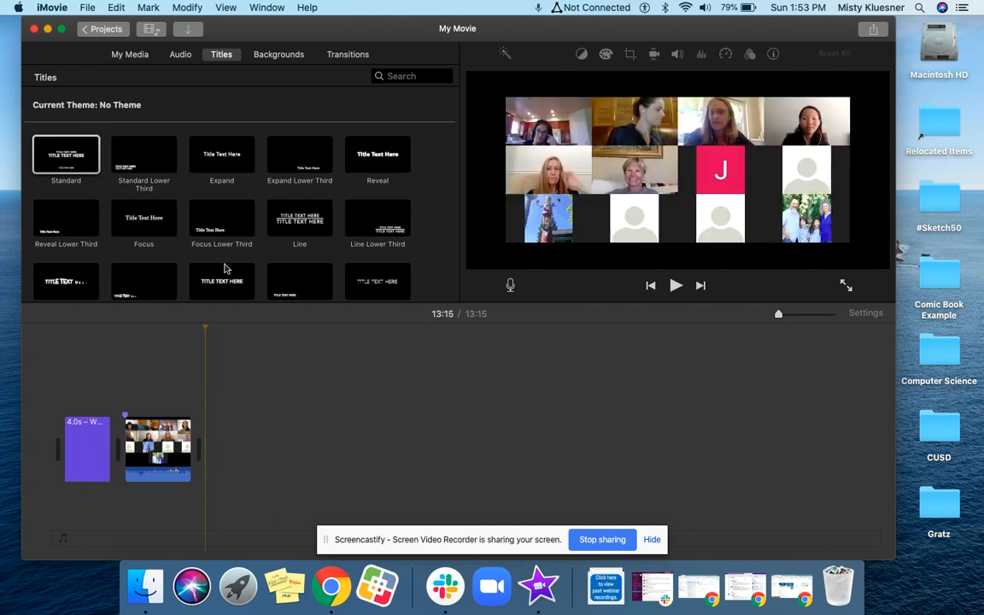
{"action": "left_click", "coordinate": [90, 458]}
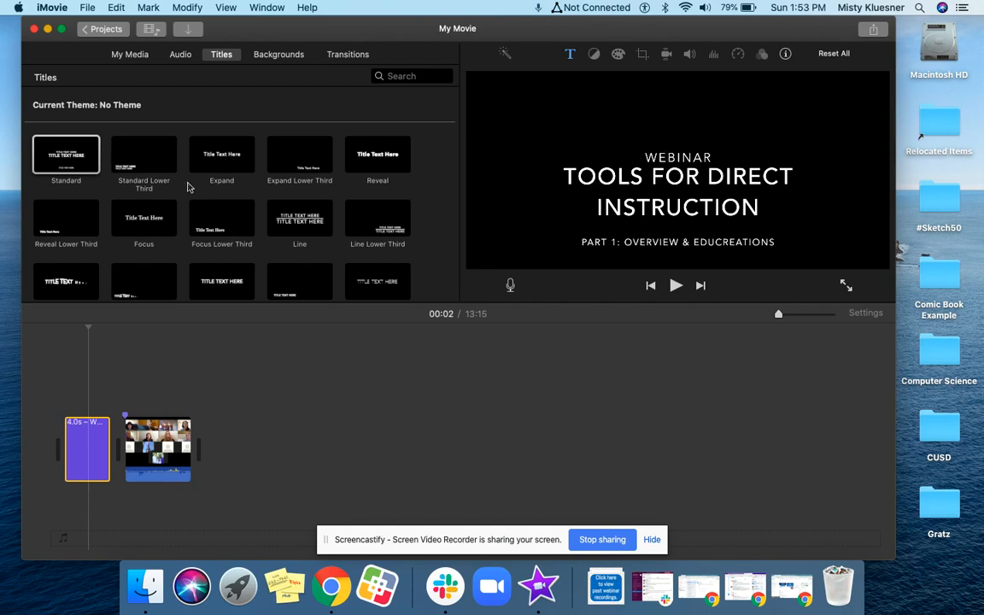
{"action": "scroll", "coordinate": [188, 188], "scroll_direction": "down", "scroll_amount": 2}
{"action": "scroll", "coordinate": [184, 180], "scroll_direction": "down", "scroll_amount": 10}
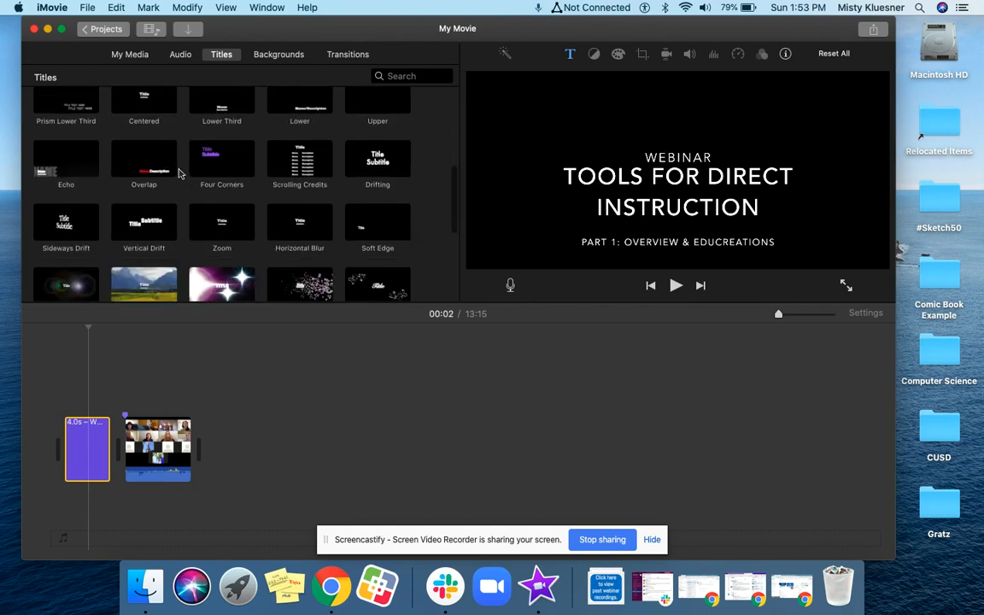
{"action": "scroll", "coordinate": [179, 174], "scroll_direction": "up", "scroll_amount": 1}
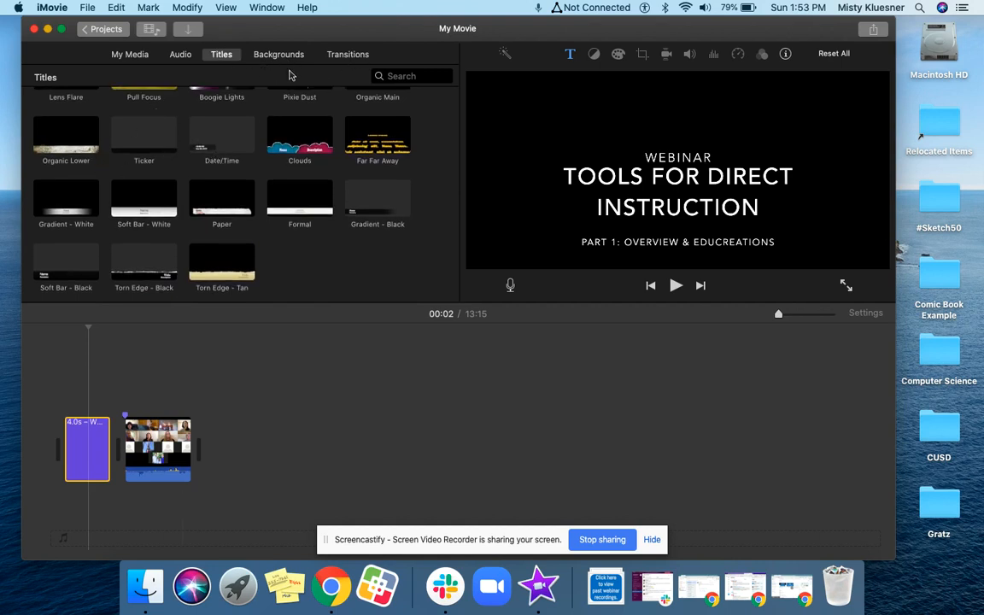
{"action": "scroll", "coordinate": [259, 174], "scroll_direction": "up", "scroll_amount": 5}
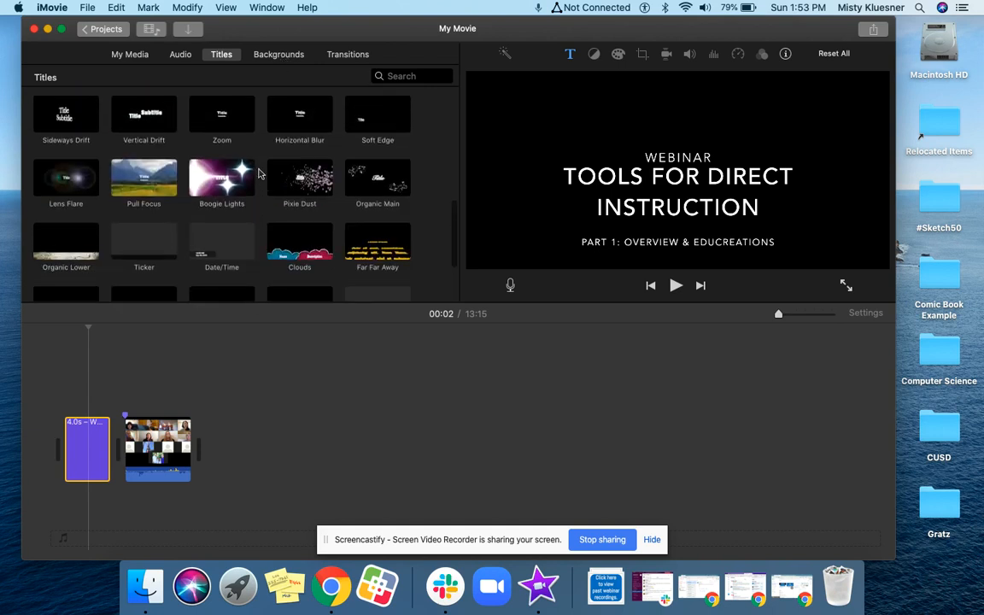
{"action": "scroll", "coordinate": [259, 173], "scroll_direction": "down", "scroll_amount": 5}
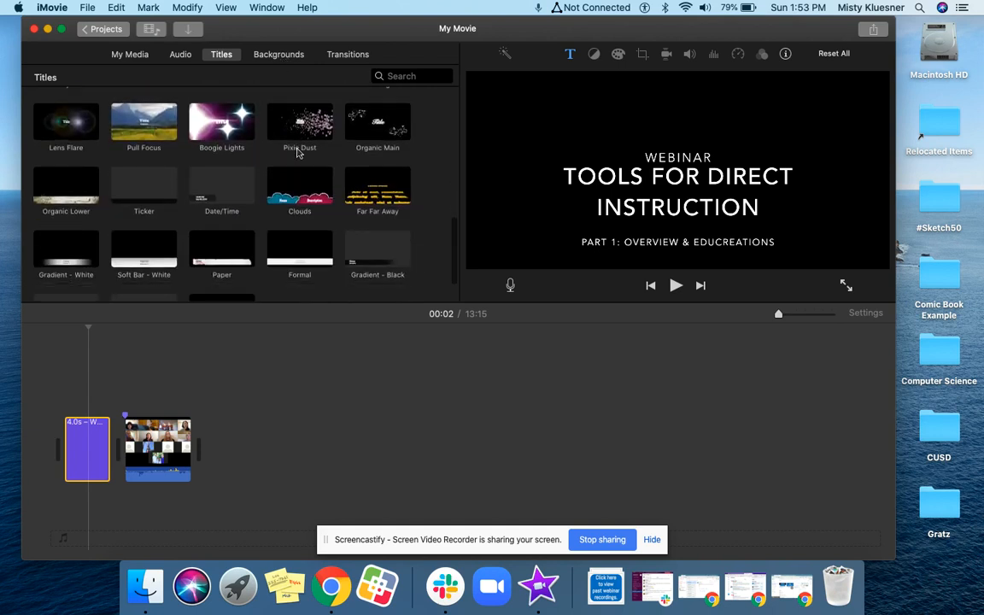
{"action": "left_click_drag", "start_coordinate": [160, 158], "coordinate": [214, 450]}
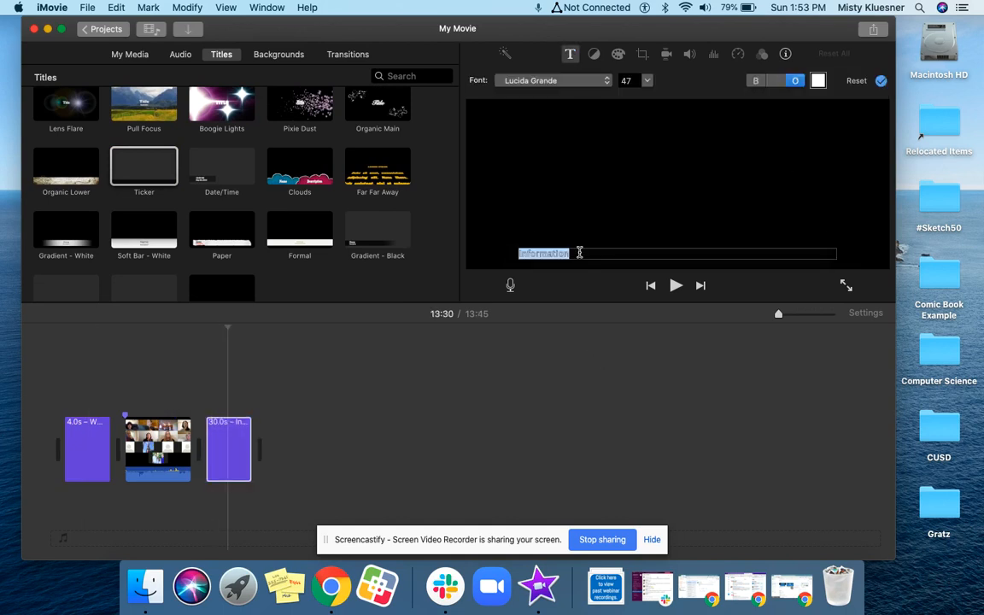
- Set the ticker text to "Watch Part 2 to learn how to use Zoom's whiteboard & annotation tools for direct instruction in distance learning!"
{"action": "type", "text": "Watch Part 2"}
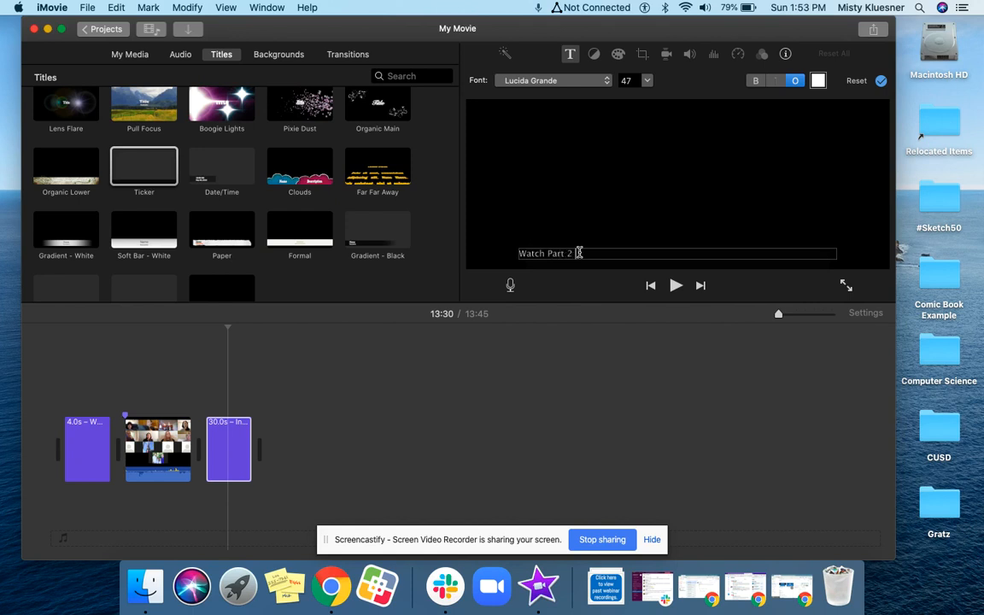
{"action": "type", "text": " to learn how to use Zoom's Whiteboard & a"}
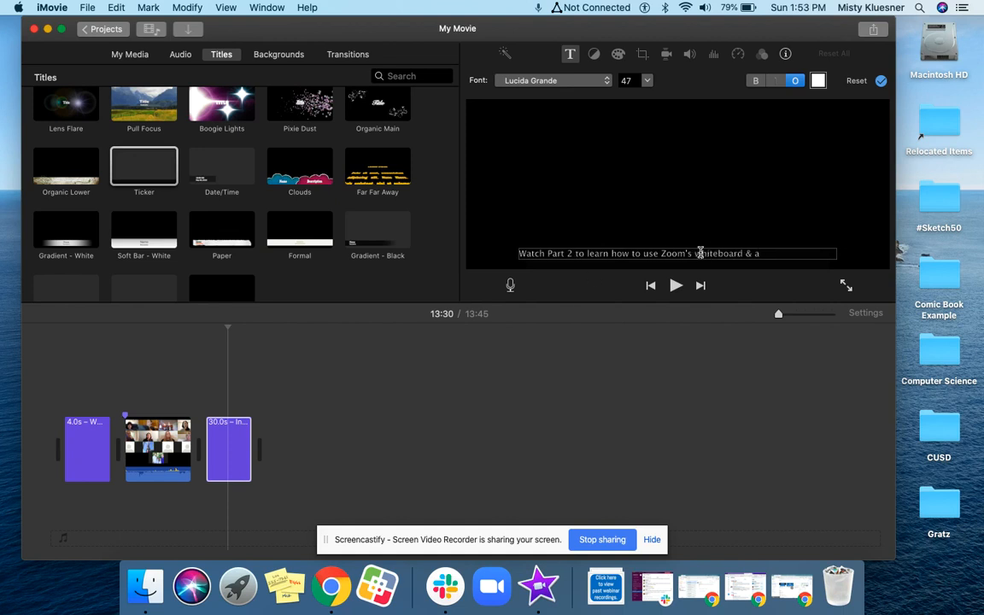
{"action": "type", "text": "nnotation to"}
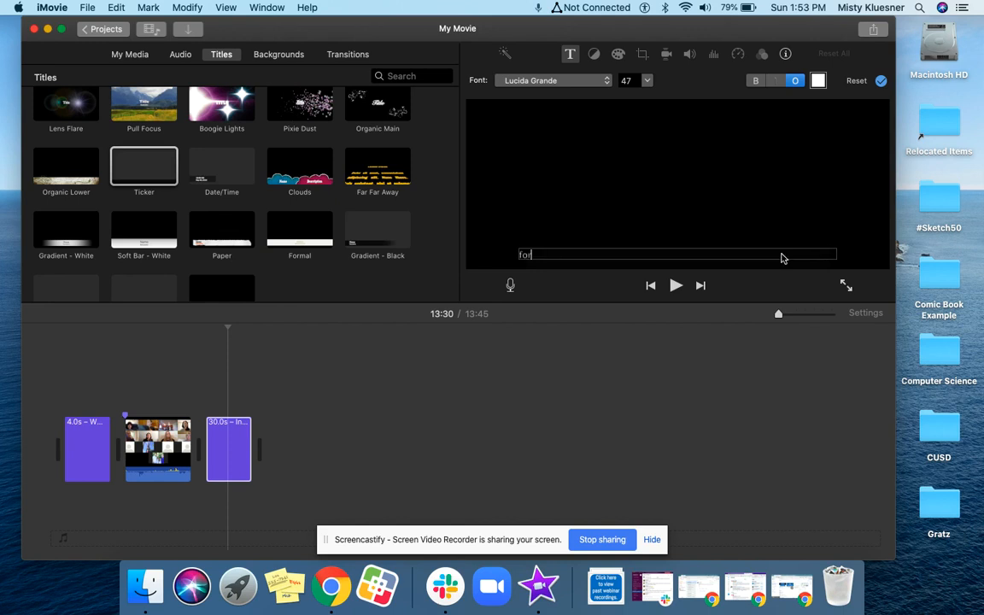
{"action": "type", "text": " for"}
{"action": "type", "text": " in distance le"}
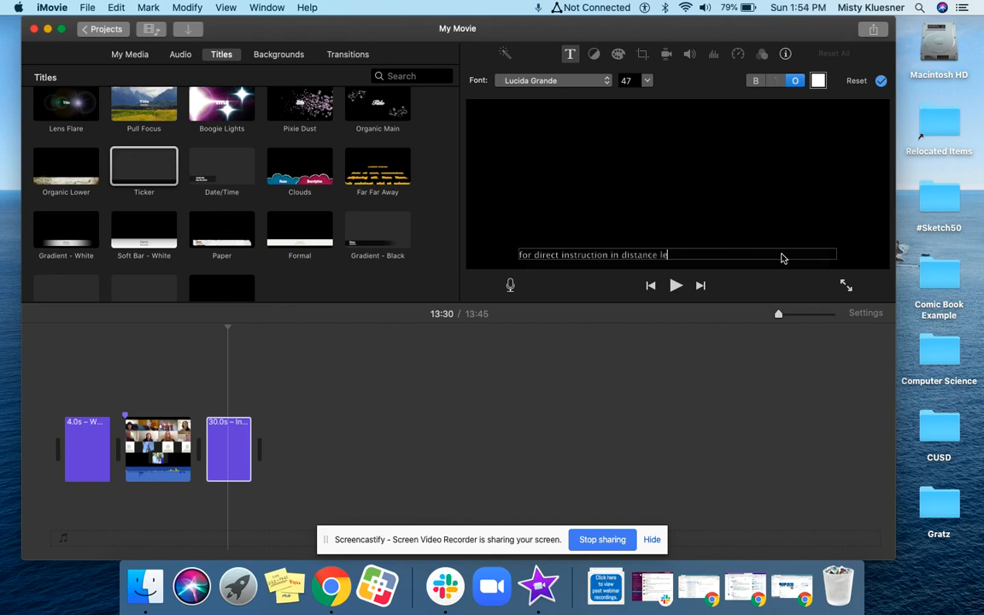
{"action": "type", "text": "arning!"}
{"action": "left_click", "coordinate": [859, 213]}
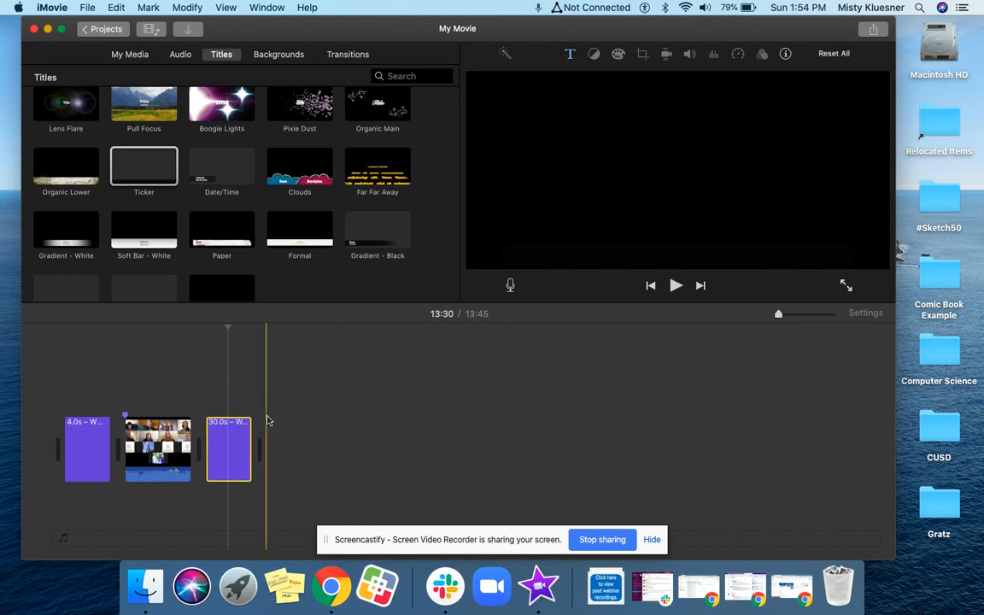
- Shorten the closing ticker title clip to 14.0 seconds by trimming its end
{"action": "left_click", "coordinate": [229, 434]}
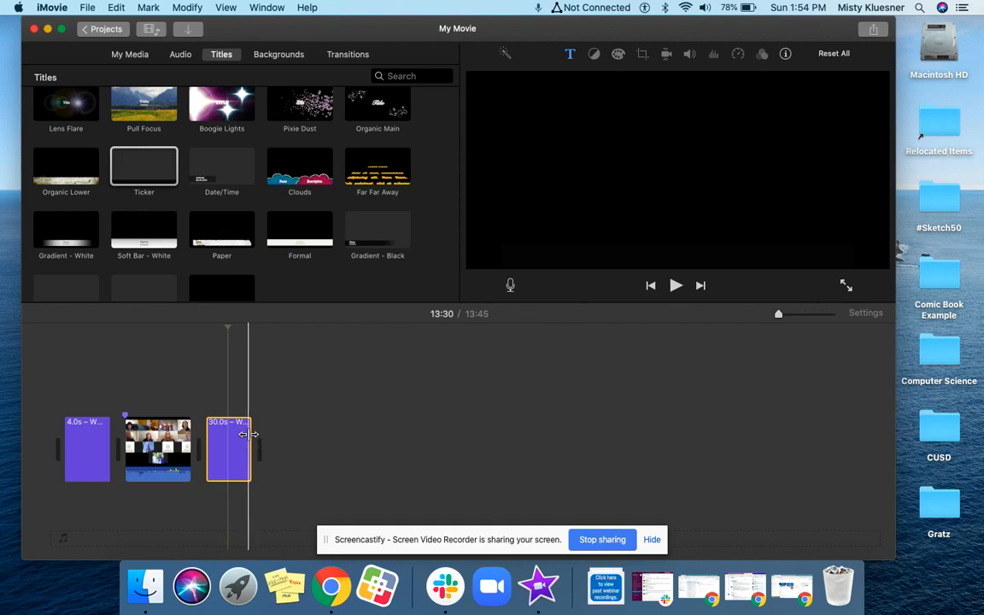
{"action": "left_click_drag", "start_coordinate": [247, 433], "coordinate": [219, 434]}
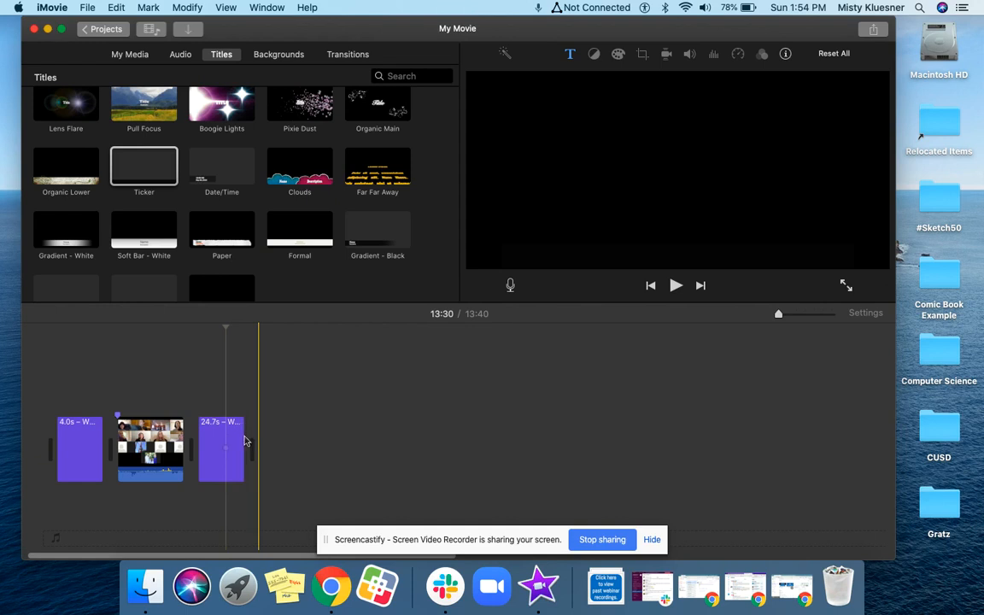
{"action": "left_click_drag", "start_coordinate": [245, 439], "coordinate": [204, 439]}
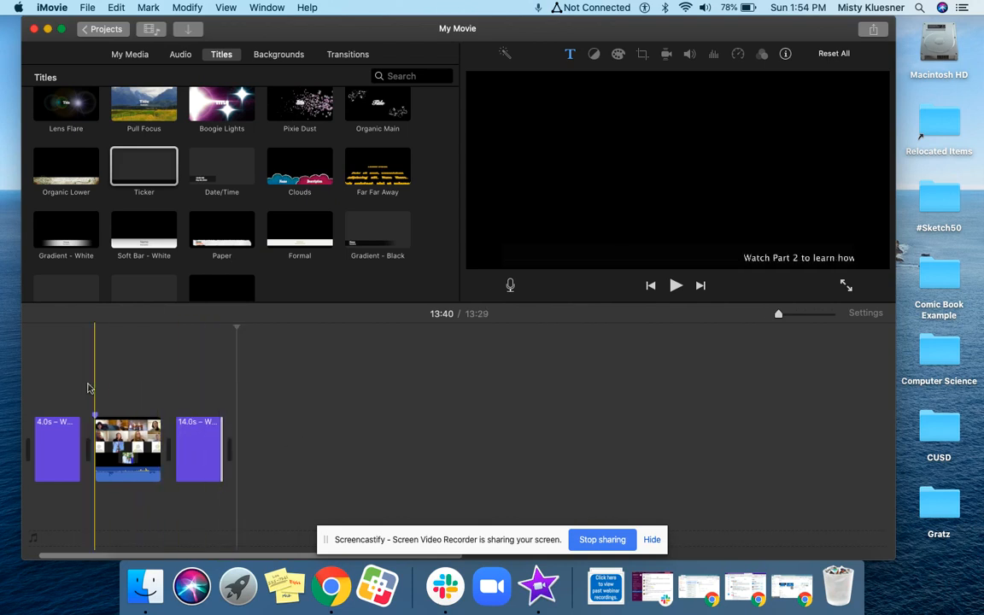
- Play the movie from the start through the opening title into the webinar clip to check it
{"action": "left_click", "coordinate": [28, 389]}
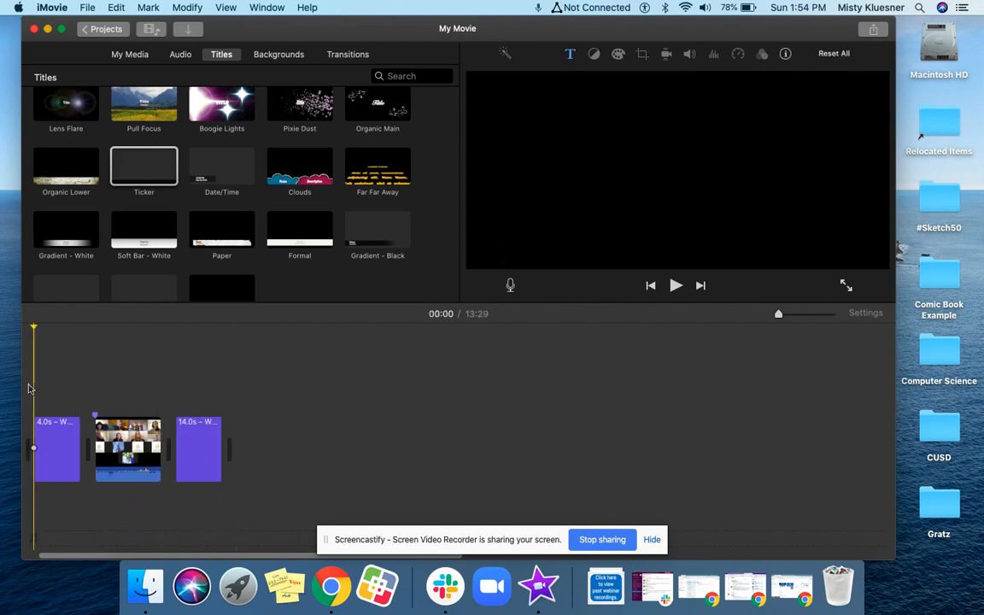
{"action": "key", "text": "space"}
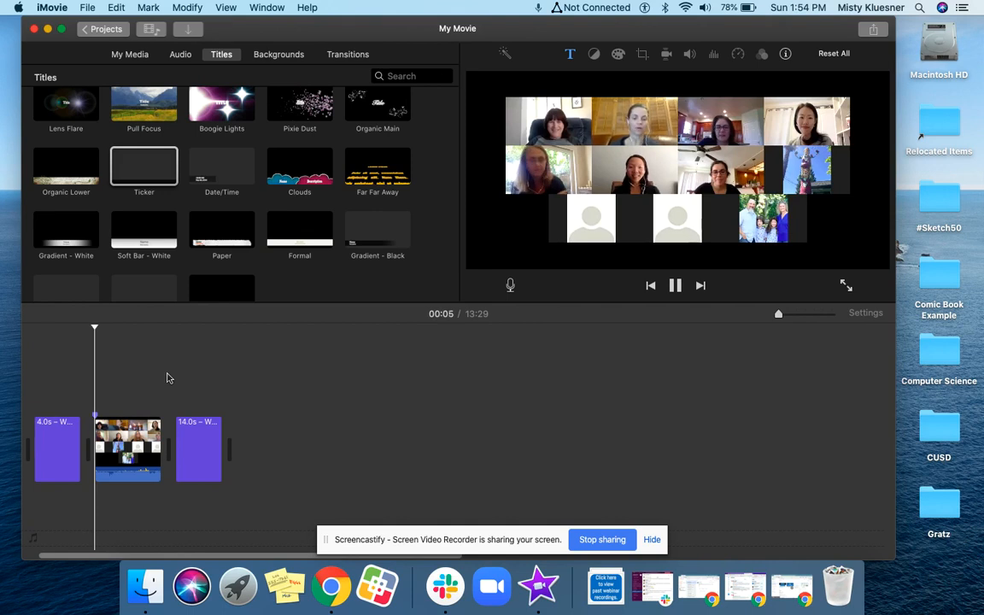
{"action": "key", "text": "space"}
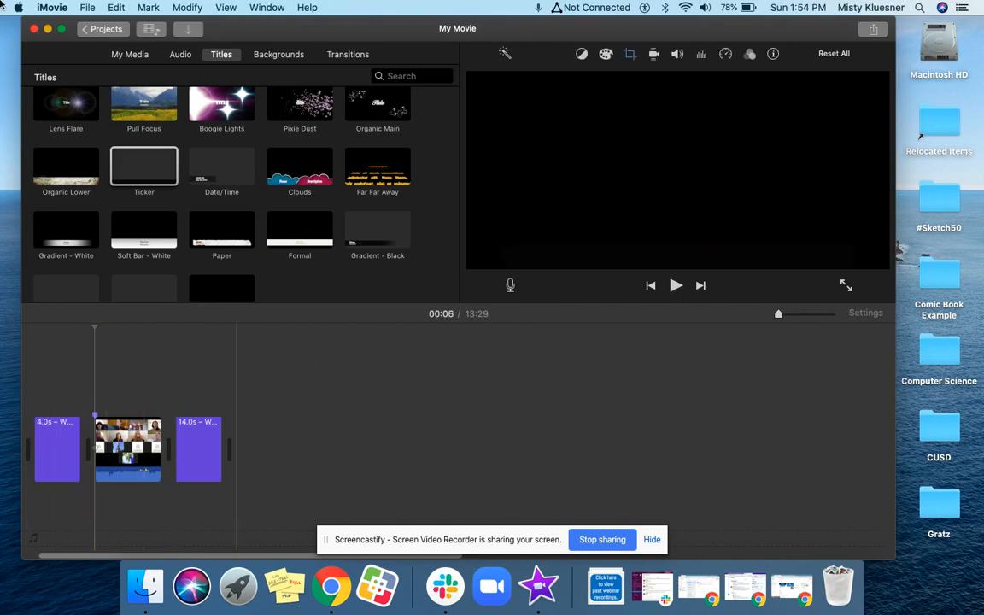
- Save the movie as "Webinar - Tools for Direct Instruction, Part 1: Overview & Educreations" and return to the projects overview
{"action": "left_click", "coordinate": [104, 29]}
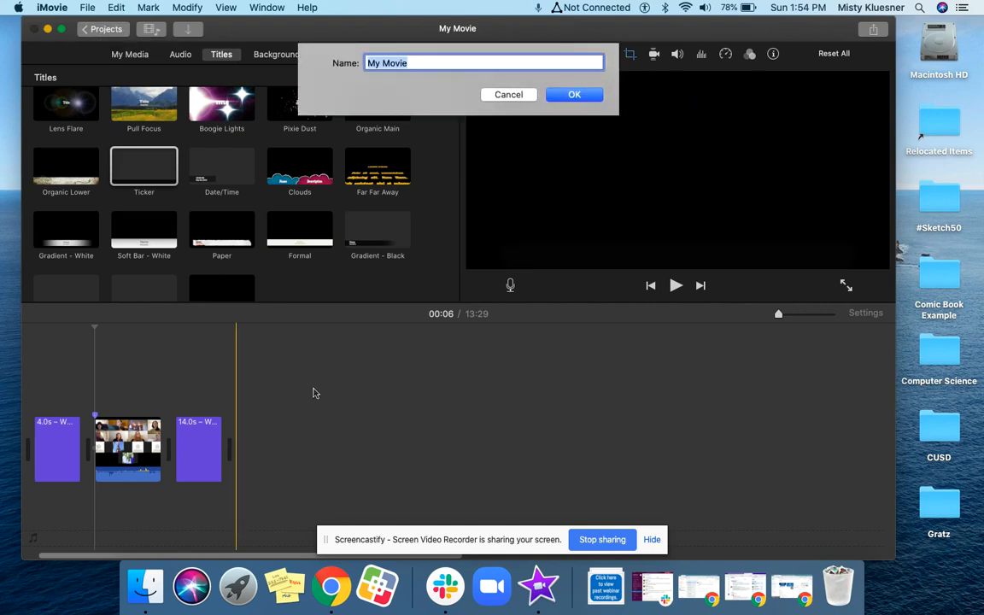
{"action": "type", "text": "Webinar - Tools dor"}
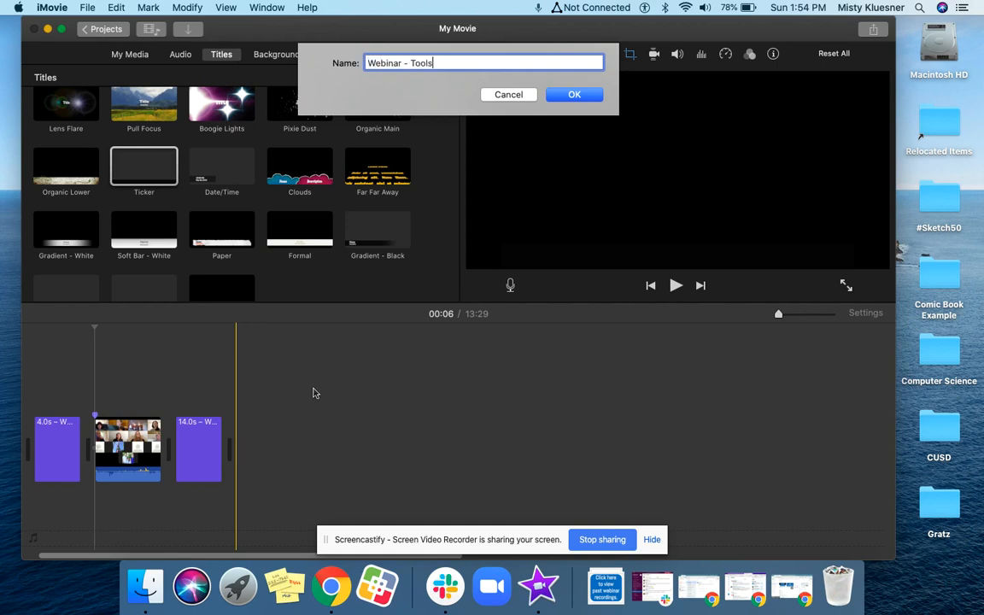
{"action": "key", "text": "BackSpace"}
{"action": "key", "text": "BackSpace"}
{"action": "key", "text": "BackSpace"}
{"action": "type", "text": "for Direct INSTR"}
{"action": "key", "text": "BackSpace"}
{"action": "key", "text": "BackSpace"}
{"action": "key", "text": "BackSpace"}
{"action": "key", "text": "BackSpace"}
{"action": "type", "text": "nstruction, "}
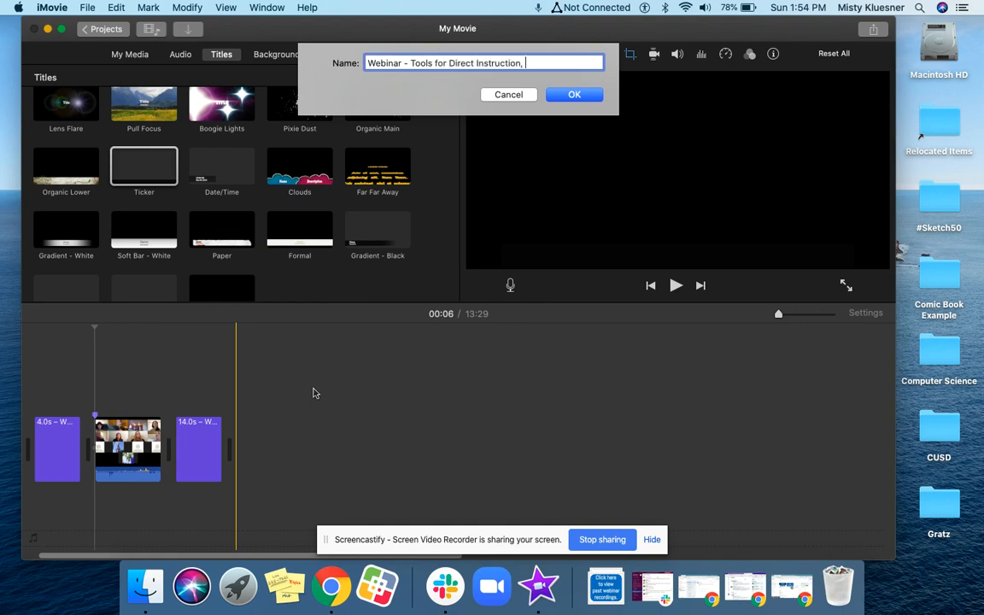
{"action": "type", "text": "Part 1: Overview & Educreations"}
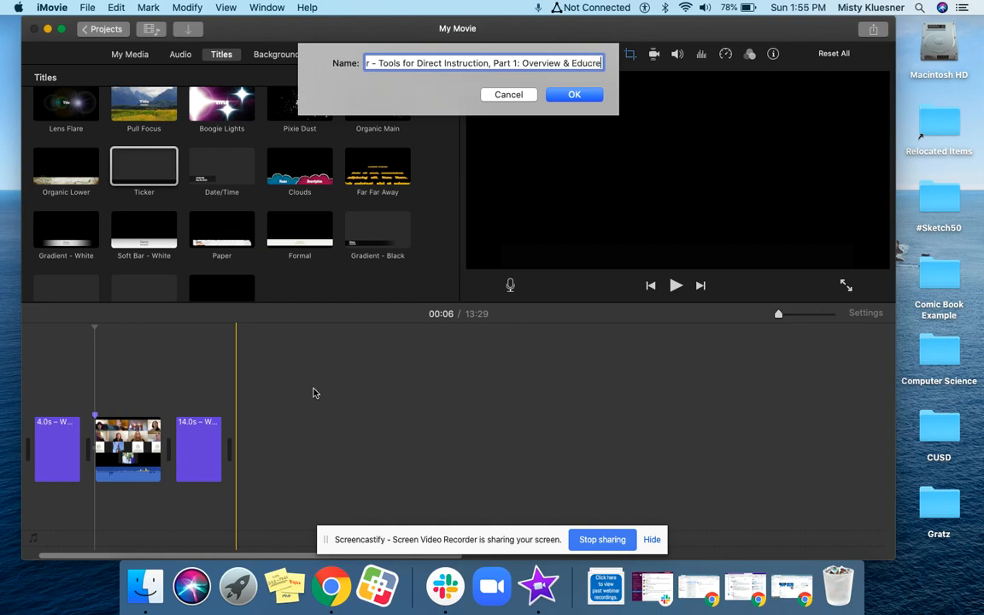
{"action": "left_click", "coordinate": [570, 94]}
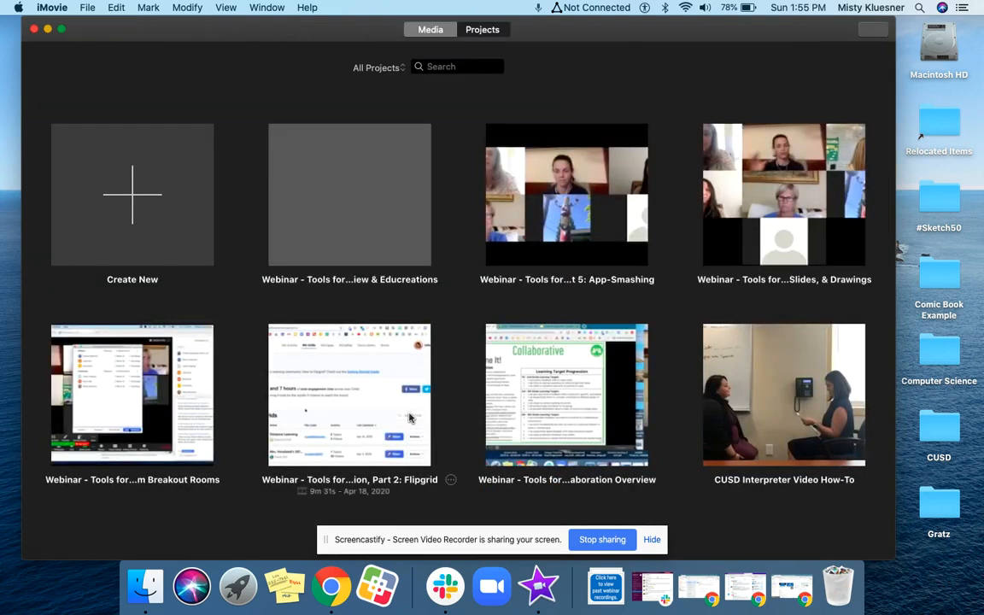
- Start sharing the Part 1: Overview & Educreations webinar project to YouTube
{"action": "left_click", "coordinate": [360, 218]}
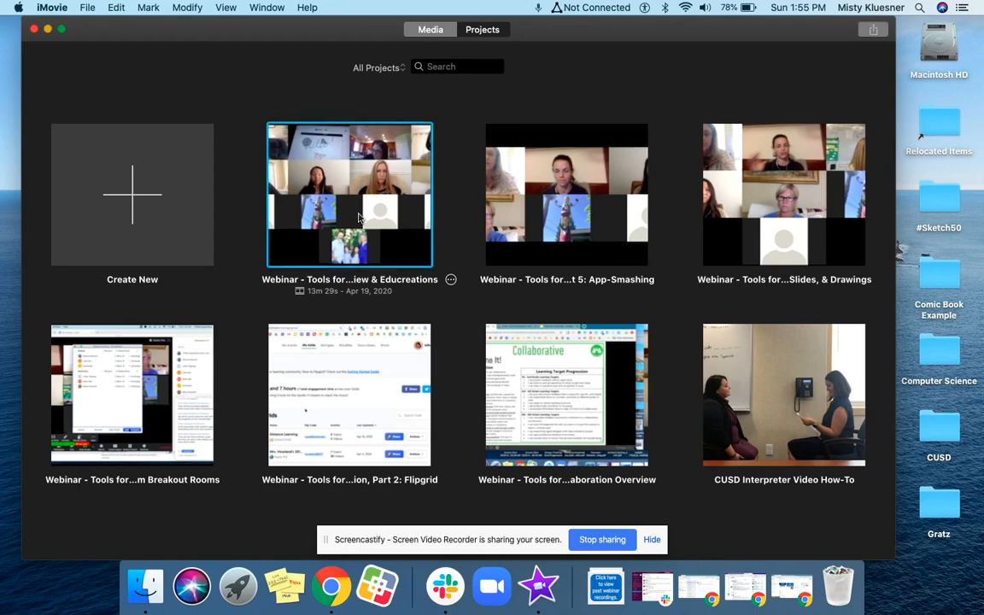
{"action": "left_click", "coordinate": [874, 33]}
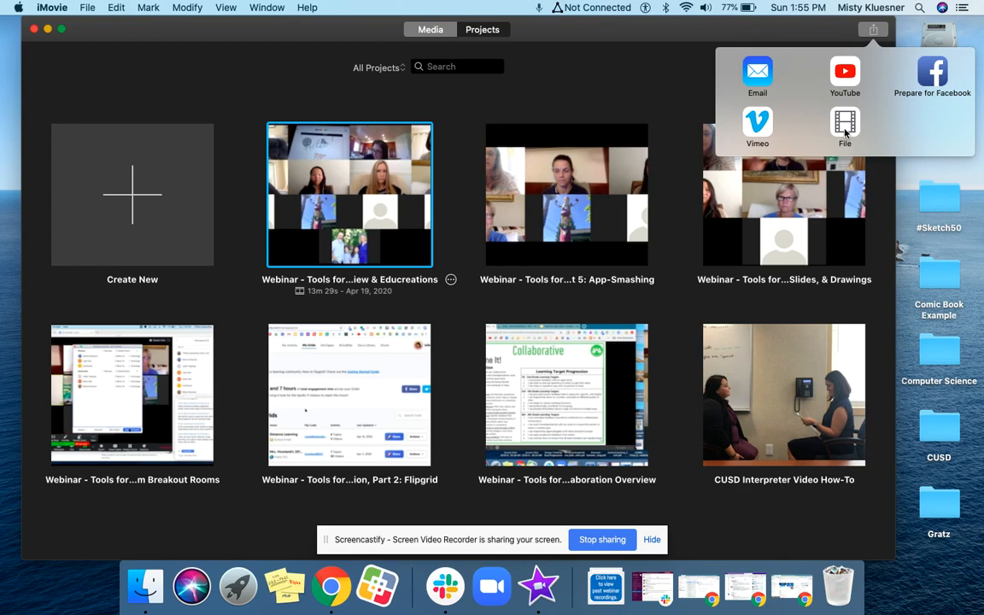
{"action": "left_click", "coordinate": [846, 71]}
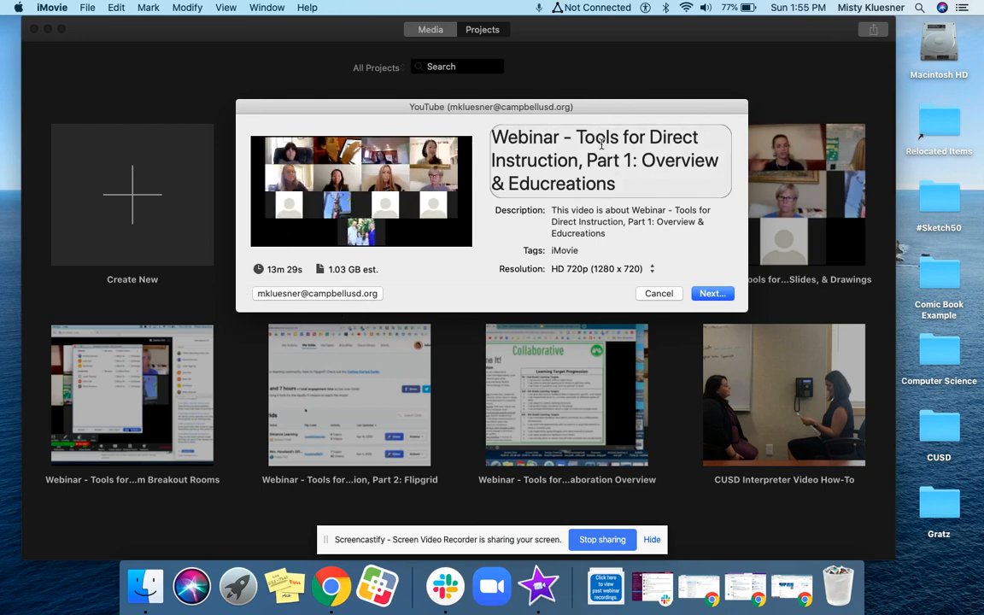
- Replace the default YouTube description with text beginning "Webinar on different digital tools to"
{"action": "left_click", "coordinate": [553, 160]}
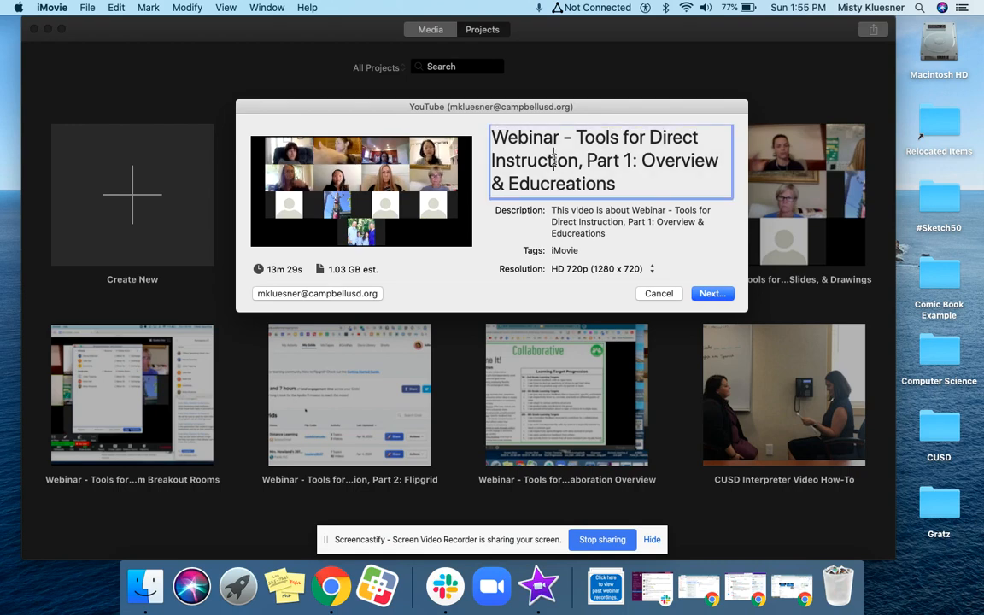
{"action": "key", "text": "Tab"}
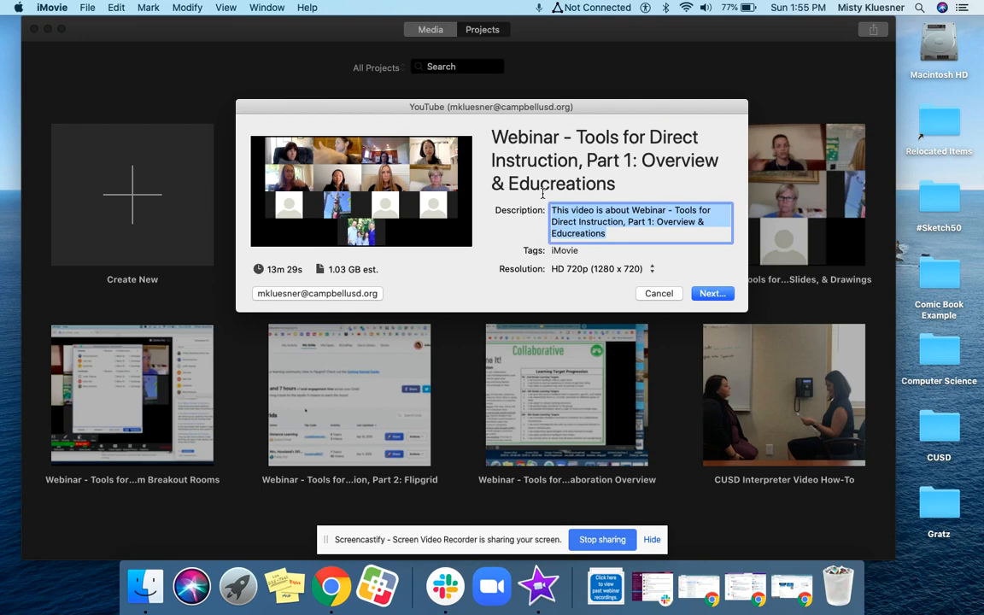
{"action": "key", "text": "BackSpace"}
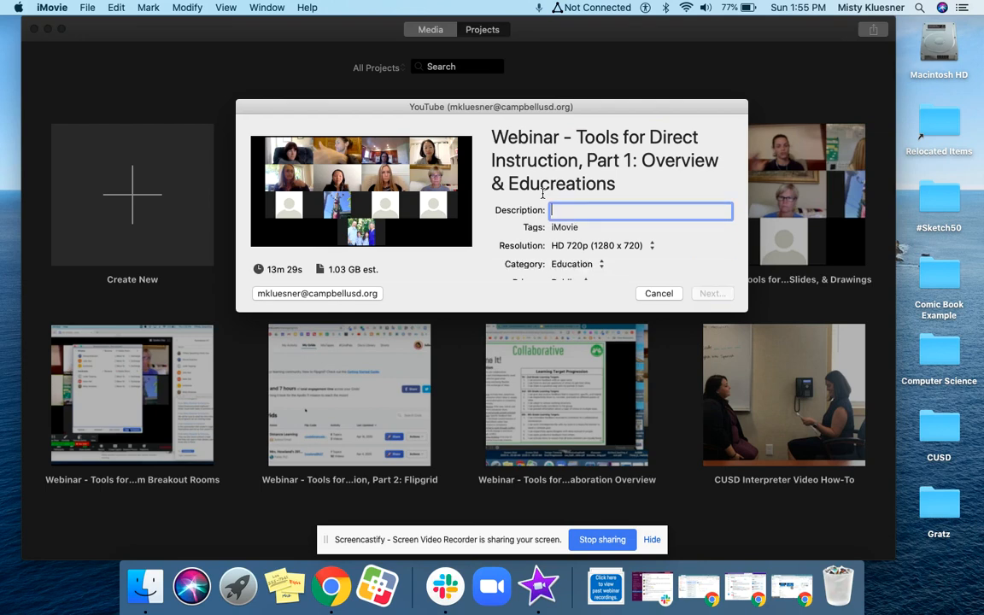
{"action": "type", "text": "This"}
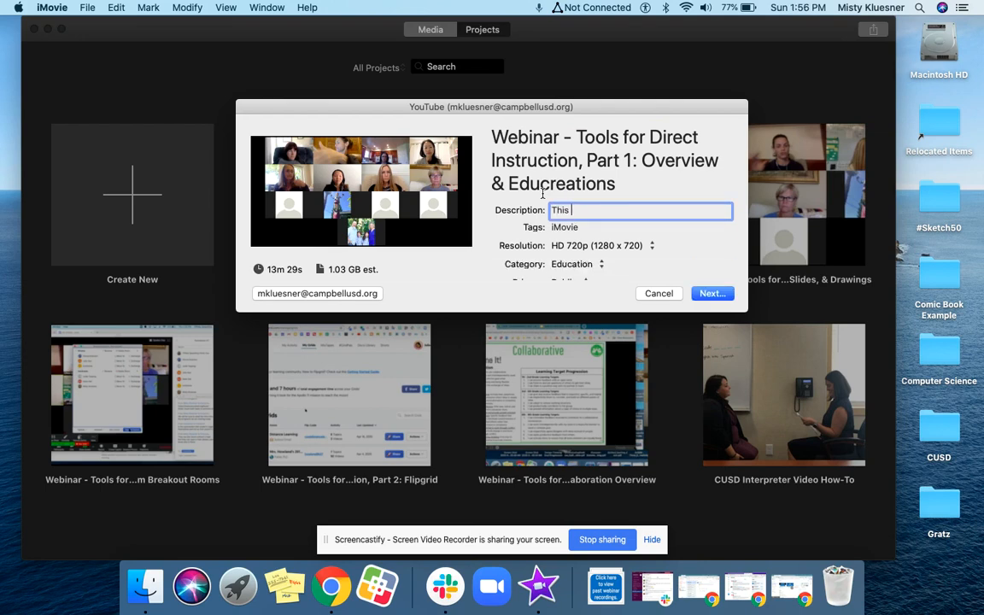
{"action": "key", "text": "BackSpace"}
{"action": "key", "text": "BackSpace"}
{"action": "key", "text": "BackSpace"}
{"action": "key", "text": "BackSpace"}
{"action": "key", "text": "BackSpace"}
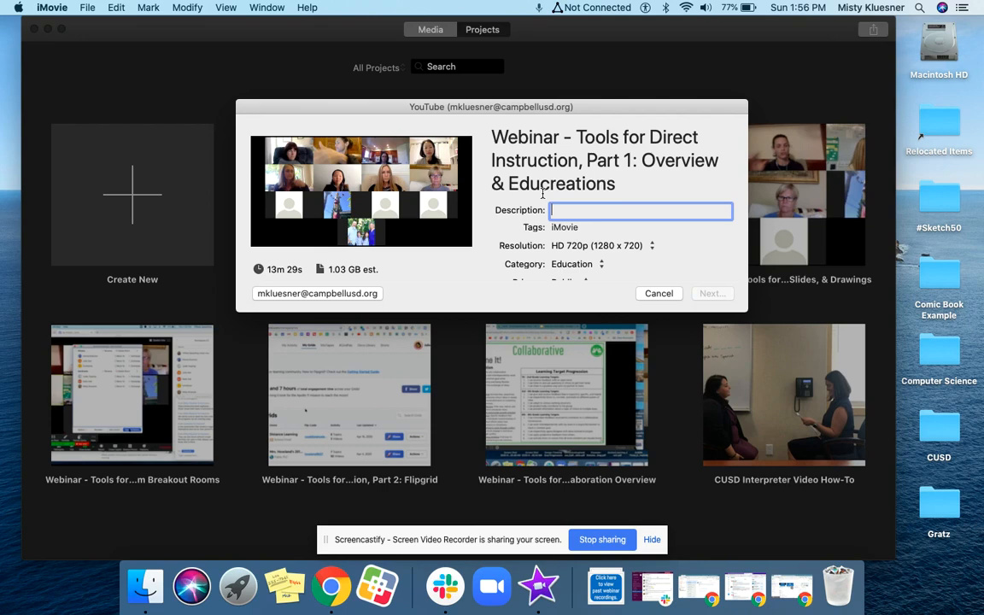
{"action": "type", "text": "W"}
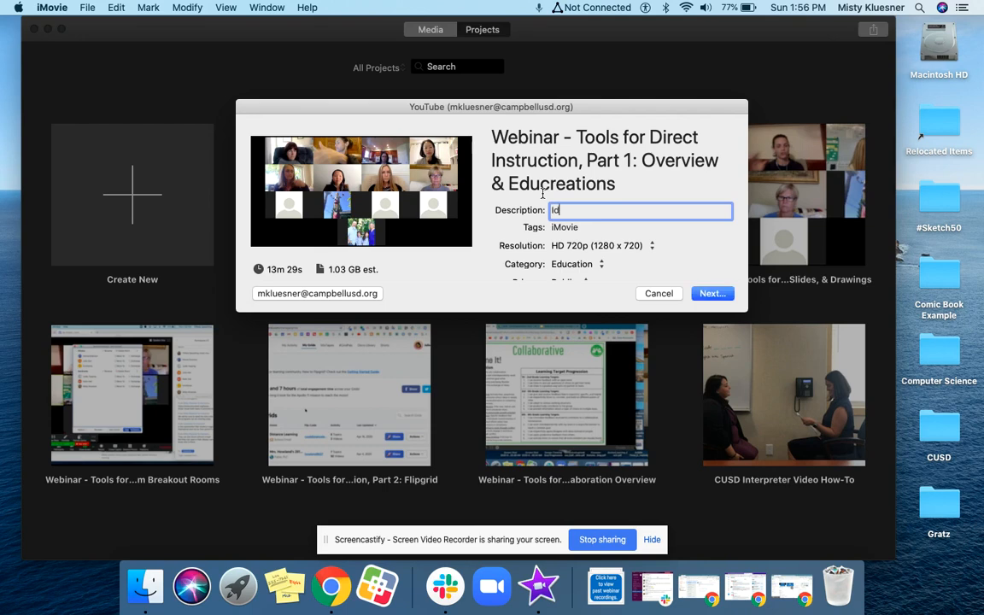
{"action": "key", "text": "BackSpace"}
{"action": "type", "text": "WEbin"}
{"action": "key", "text": "BackSpace"}
{"action": "key", "text": "BackSpace"}
{"action": "key", "text": "BackSpace"}
{"action": "key", "text": "BackSpace"}
{"action": "type", "text": "ebinar on how to u"}
{"action": "key", "text": "BackSpace"}
{"action": "key", "text": "BackSpace"}
{"action": "key", "text": "BackSpace"}
{"action": "key", "text": "BackSpace"}
{"action": "key", "text": "BackSpace"}
{"action": "type", "text": "different digit"}
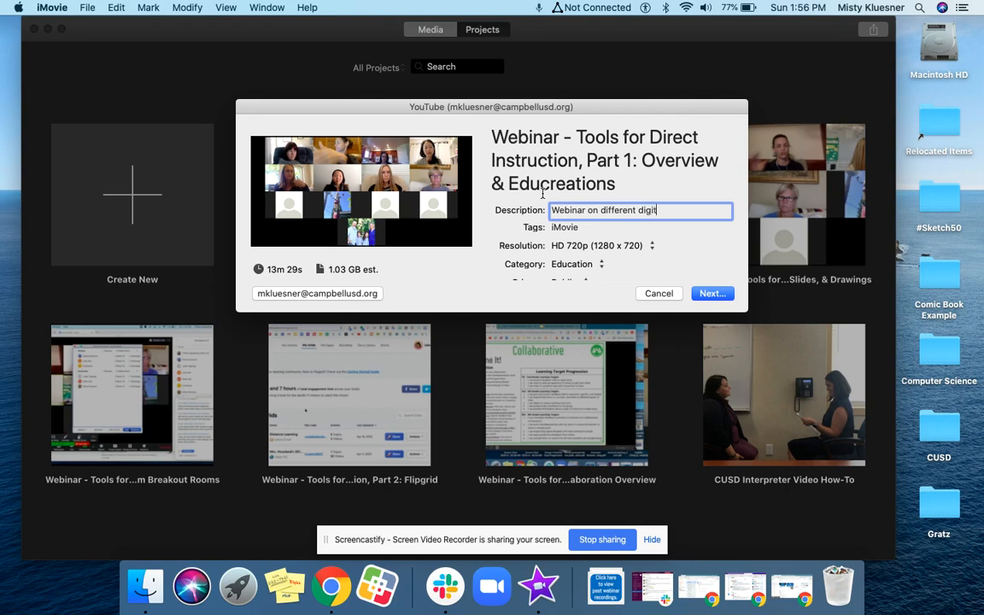
{"action": "type", "text": "al tools to"}
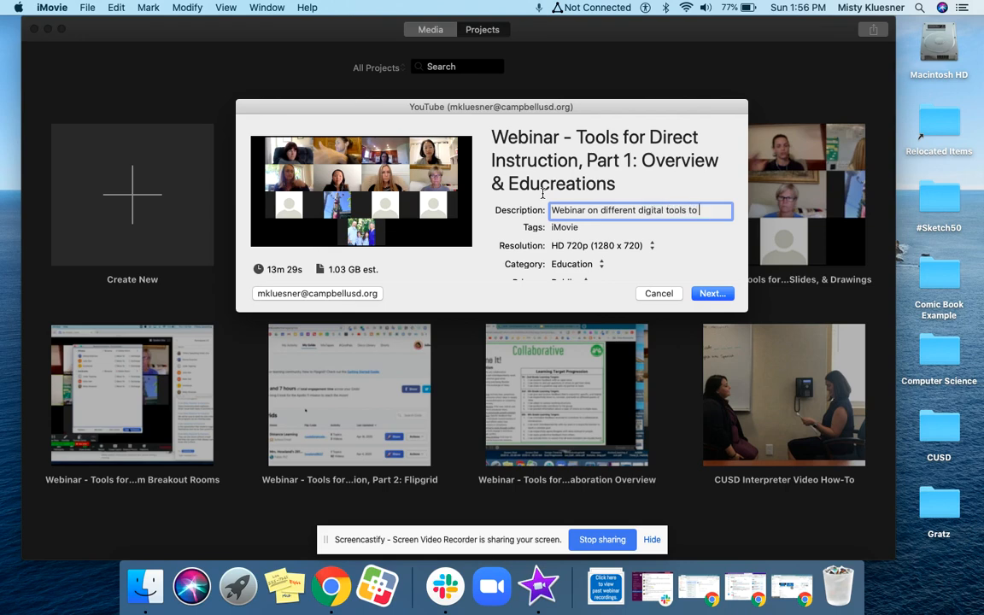